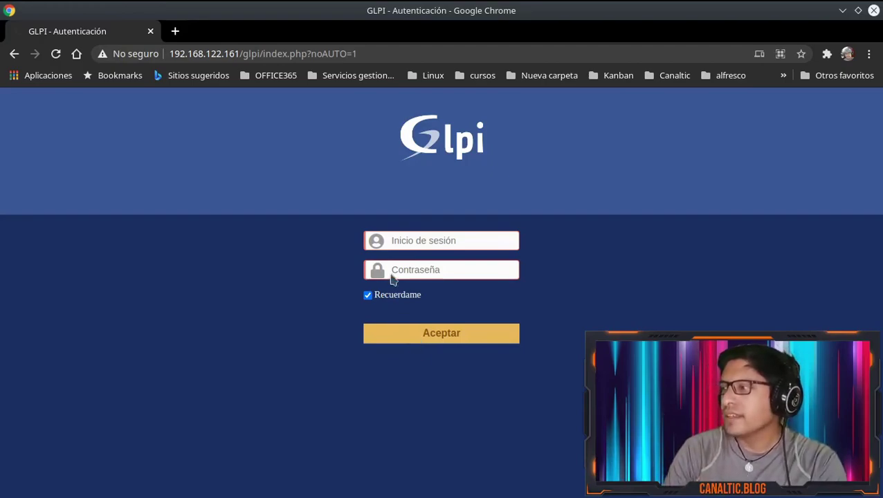
Sign in to GLPI with the default administrator account and its password
click(402, 241)
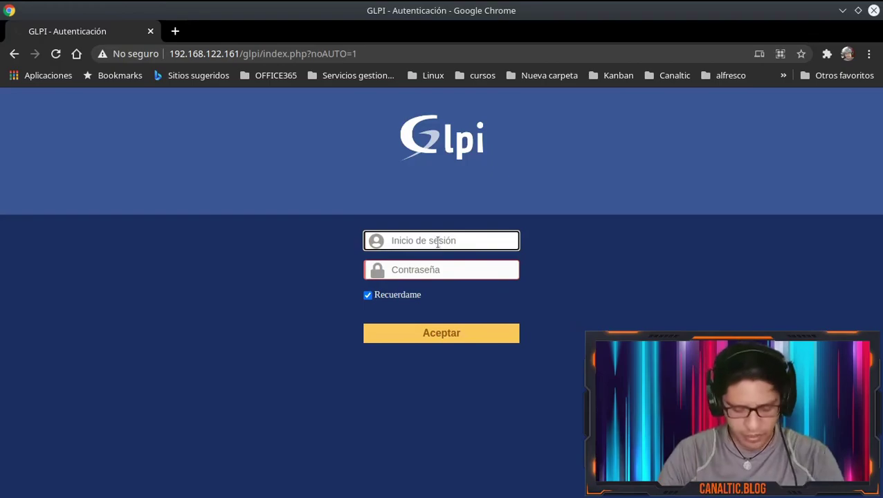
text(glpi)
key(Tab)
text(glpi)
key(Return)
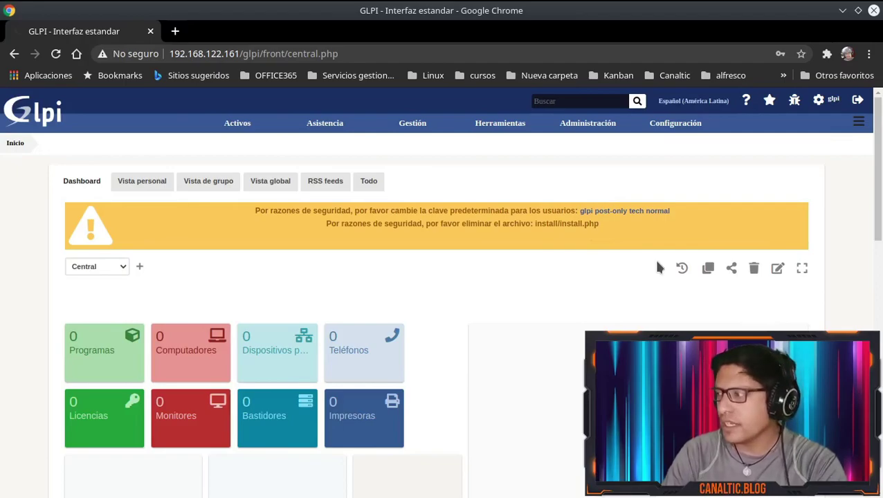
Go to Configuración > Autenticación > Directorios LDAP, which lists no directories yet
mouse_move(695, 132)
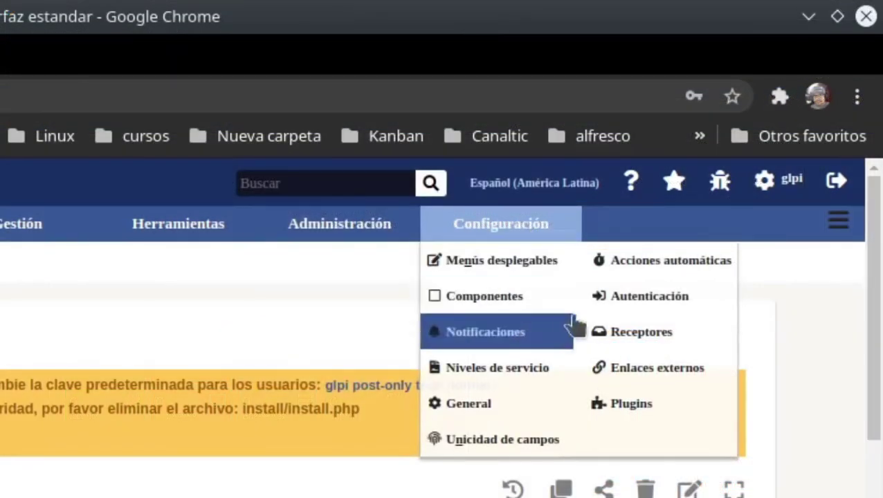
click(664, 305)
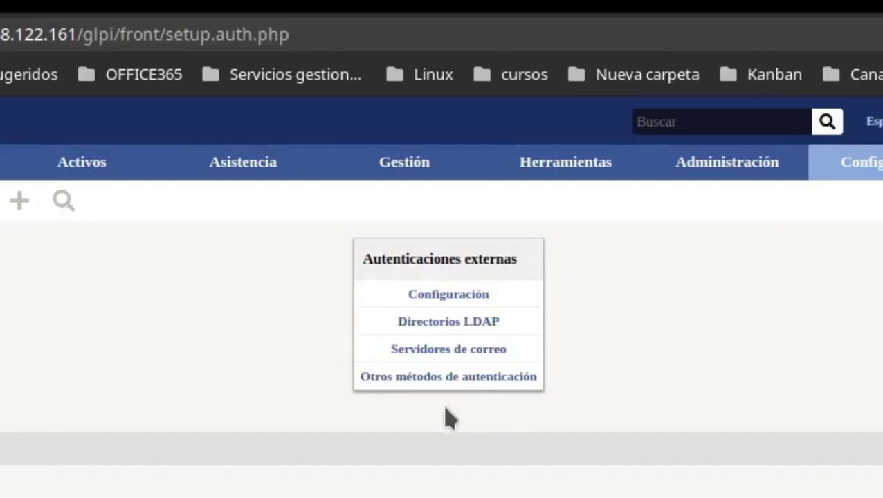
click(449, 330)
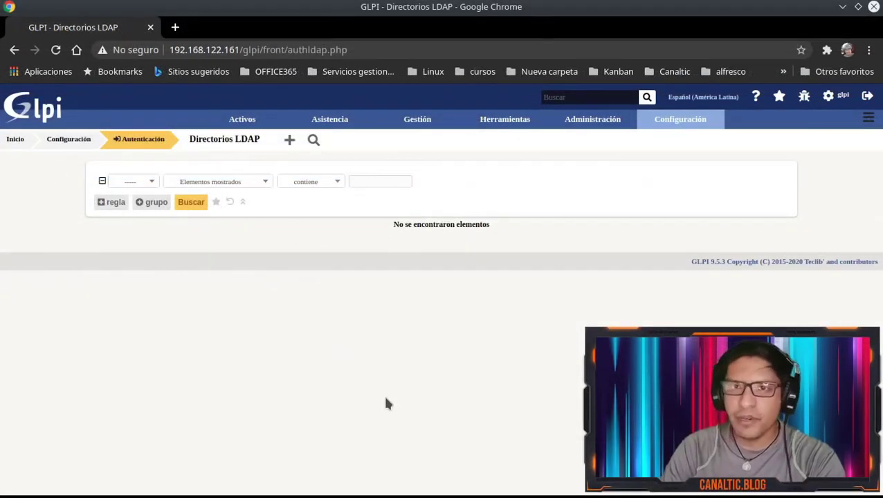
Start a new LDAP directory entry from the Directorios LDAP list
click(289, 141)
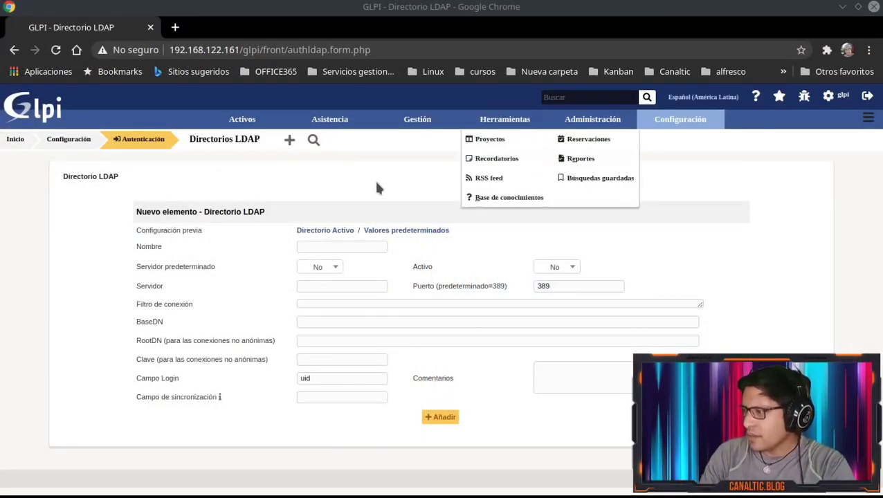
Name the directory canaltic.blog and set Servidor predeterminado and Activo to Sí
click(342, 249)
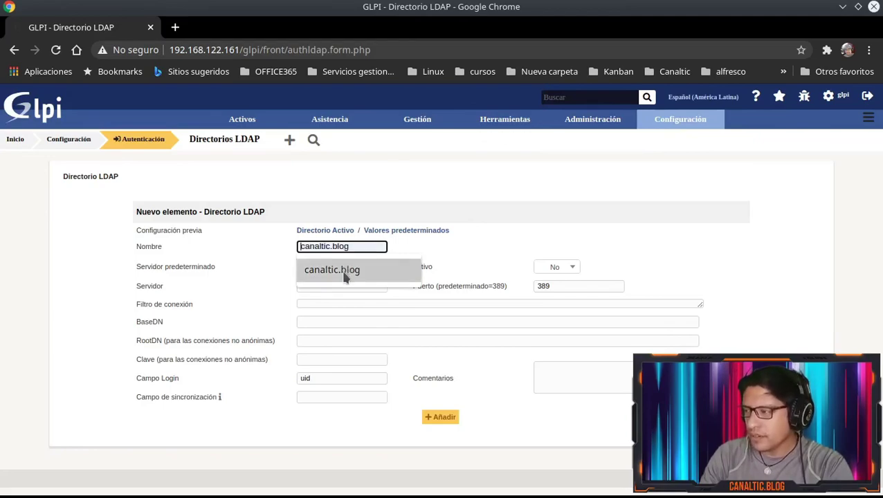
click(342, 270)
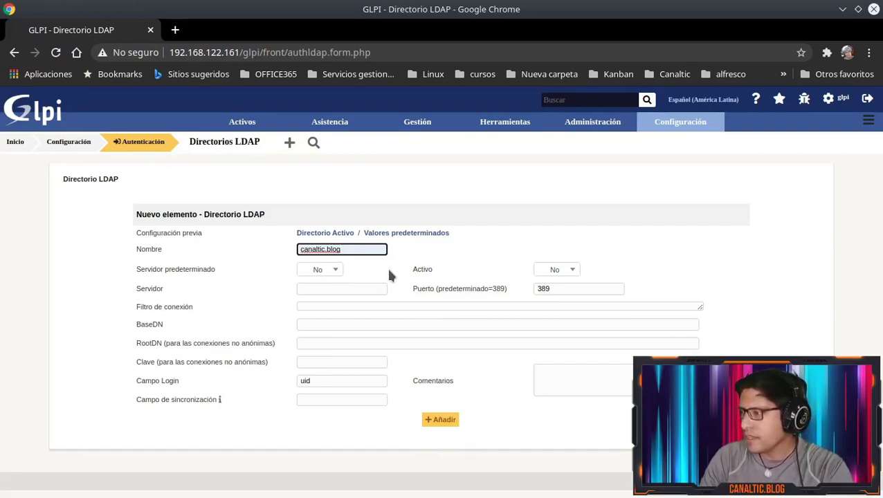
click(330, 274)
click(322, 294)
click(556, 275)
click(548, 296)
Enter 192.168.122.13 as the LDAP server address
click(323, 307)
click(329, 290)
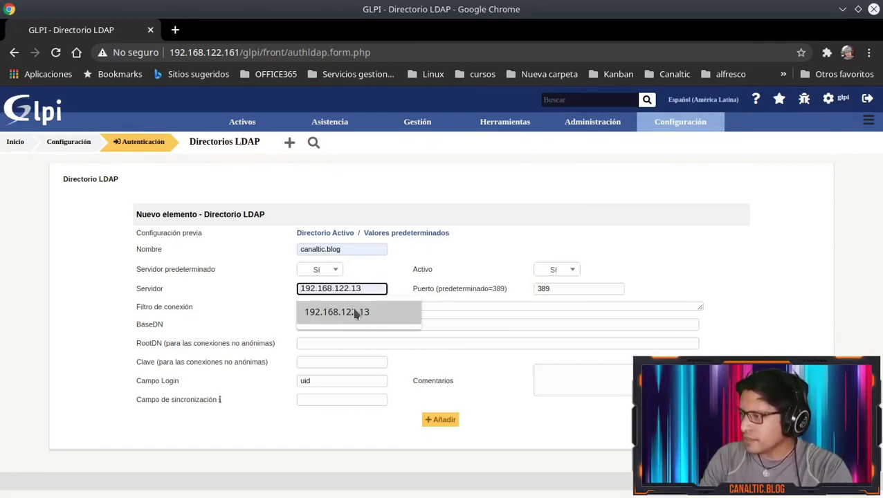
click(354, 313)
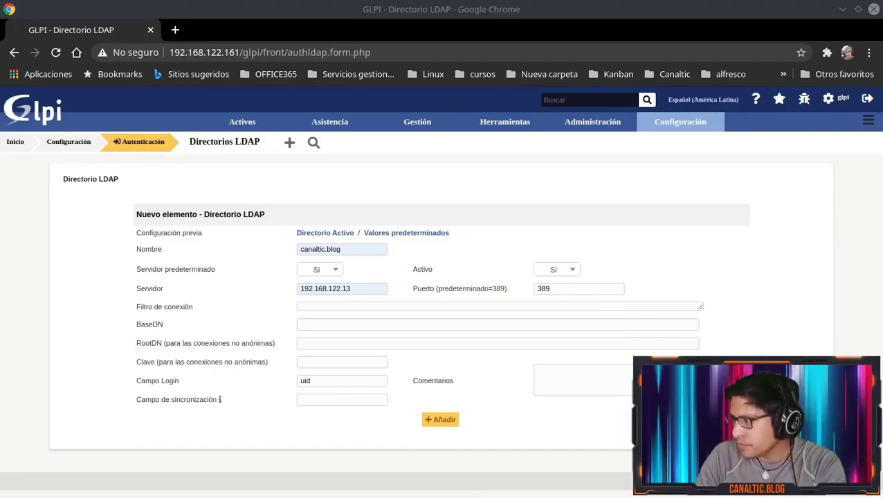
Paste filter (&(objectClass=user)(objectCategory=person)) and set BaseDN to dc=canaltic,dc=blog
click(386, 305)
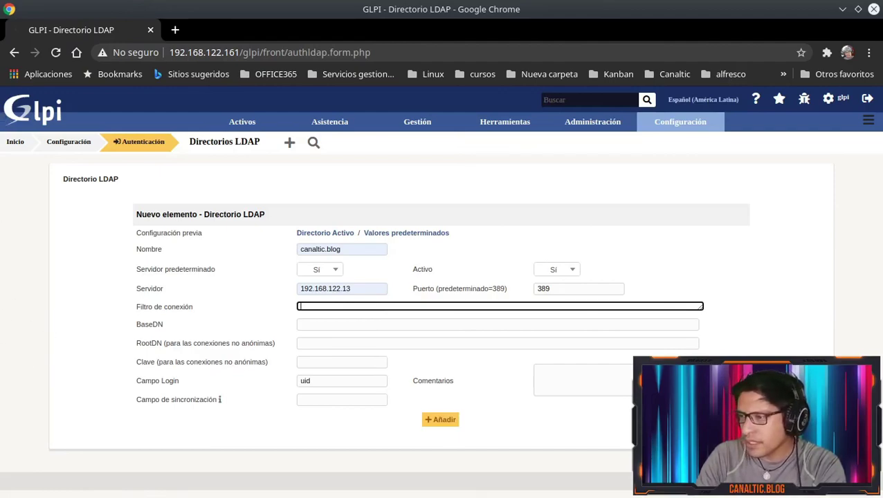
key(alt+Tab)
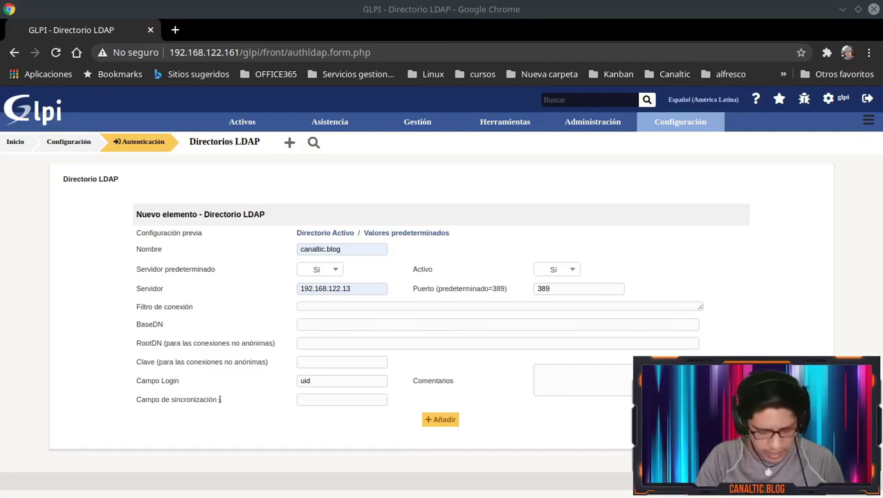
click(346, 307)
text((&(objectClass=user)(objectCategory=person)))
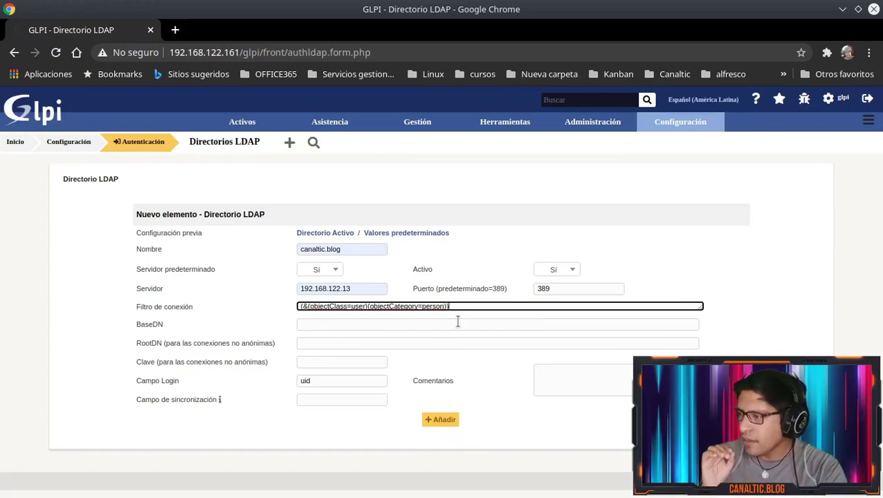
click(351, 325)
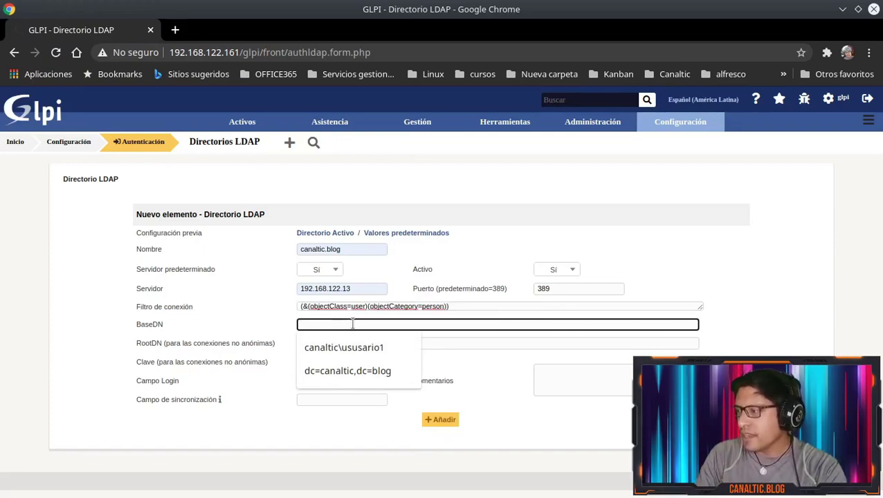
click(335, 373)
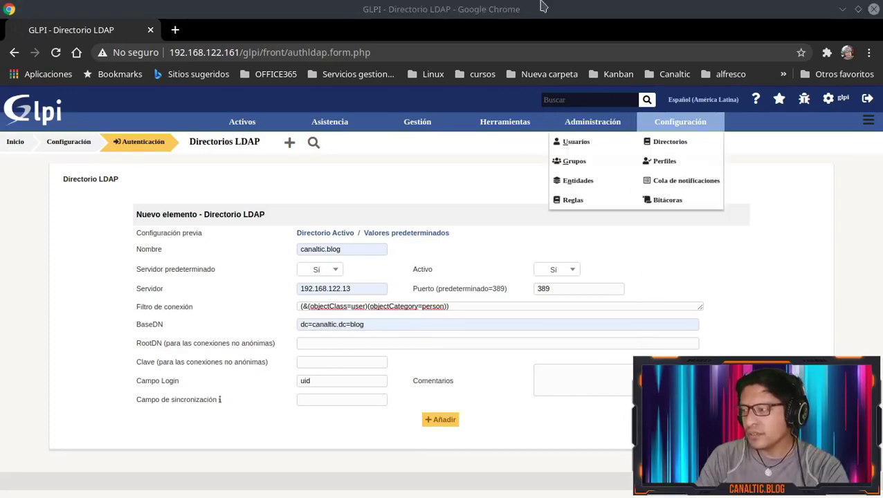
Fill RootDN with the support bind account's e-mail-style user name
click(384, 323)
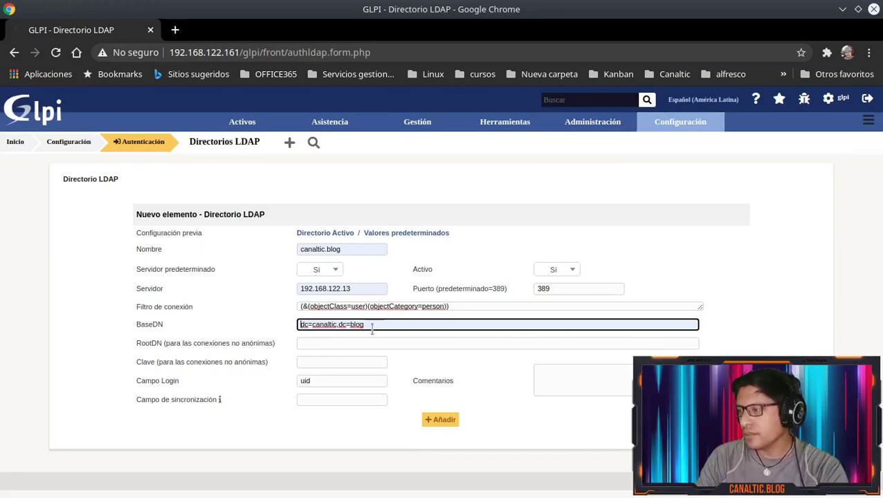
click(393, 342)
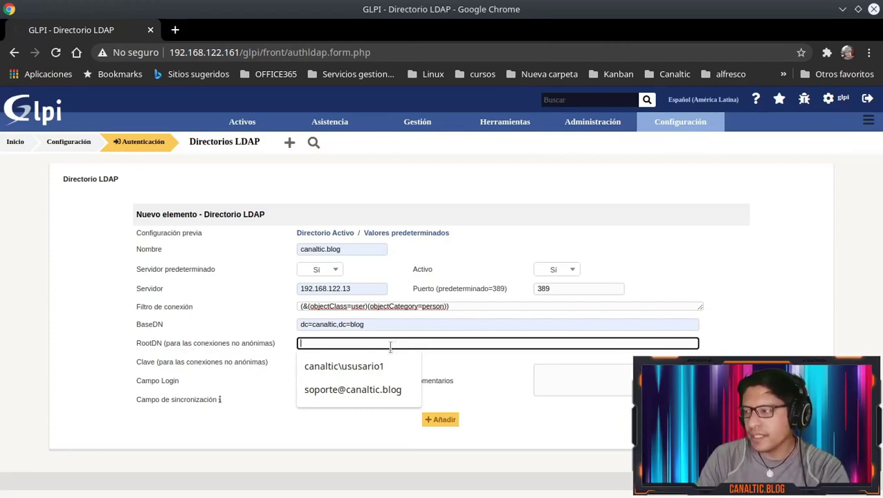
click(337, 391)
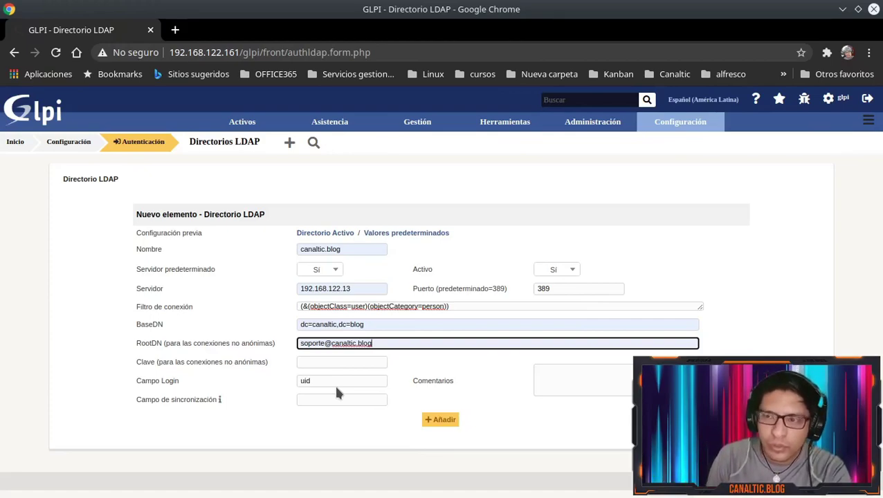
key(Home)
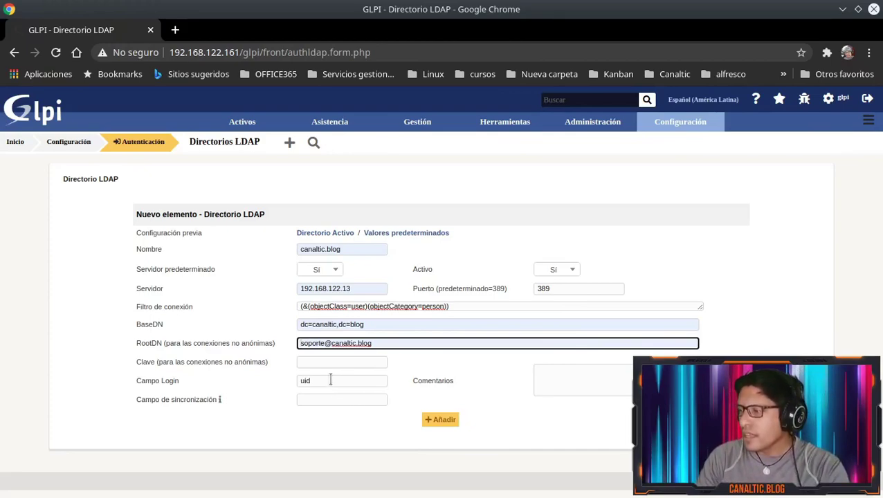
click(326, 361)
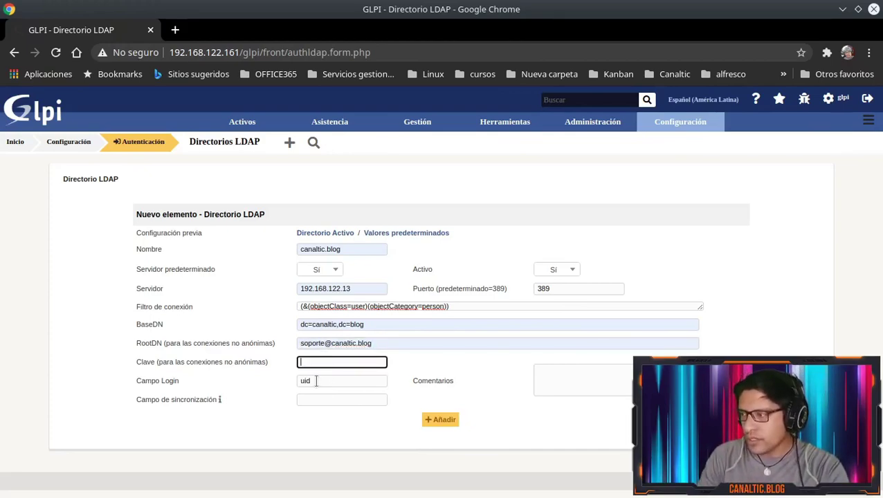
Enter the bind password and replace login field uid with samaccountname
text(•••••••)
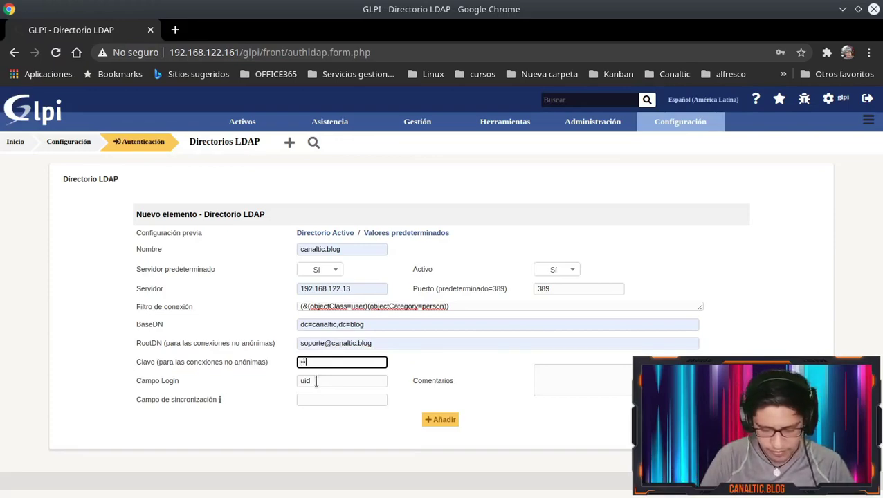
text(••)
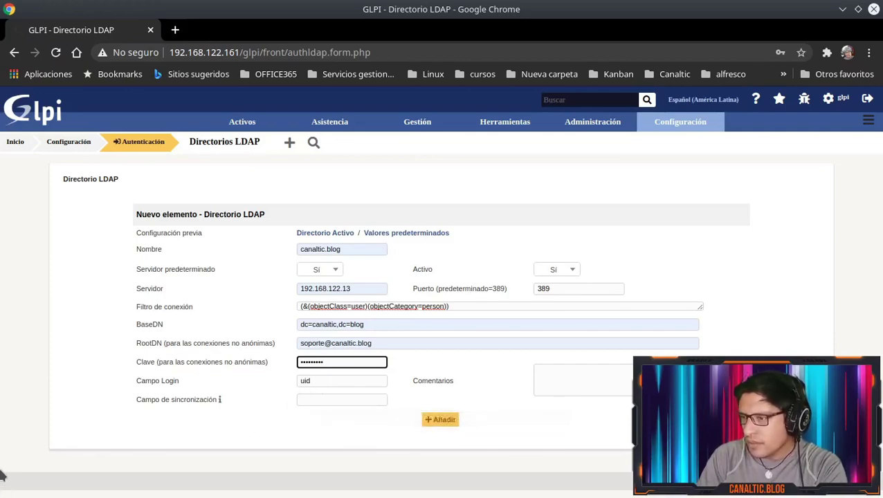
key(alt+Tab)
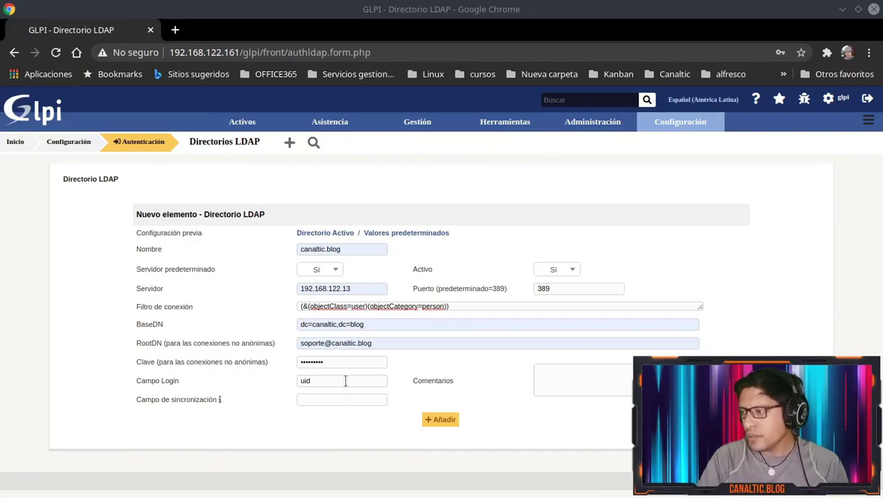
drag(346, 380, 271, 374)
text(samaccountname)
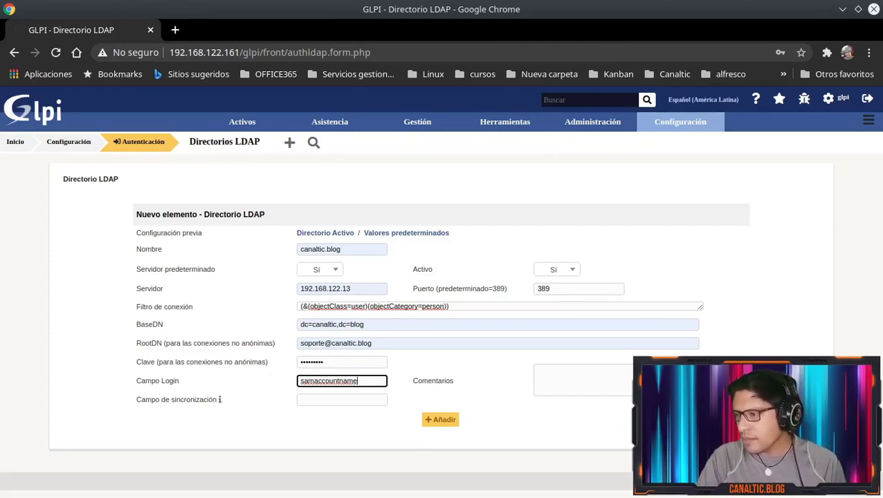
key(alt+Tab)
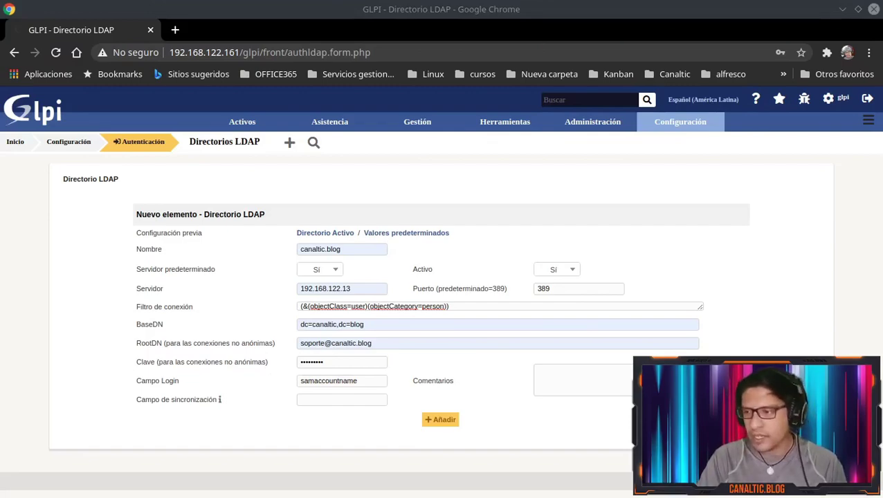
Set the sync field to objectguid and add comment 'Conexion con el AD Canaltic...'
click(367, 400)
click(359, 418)
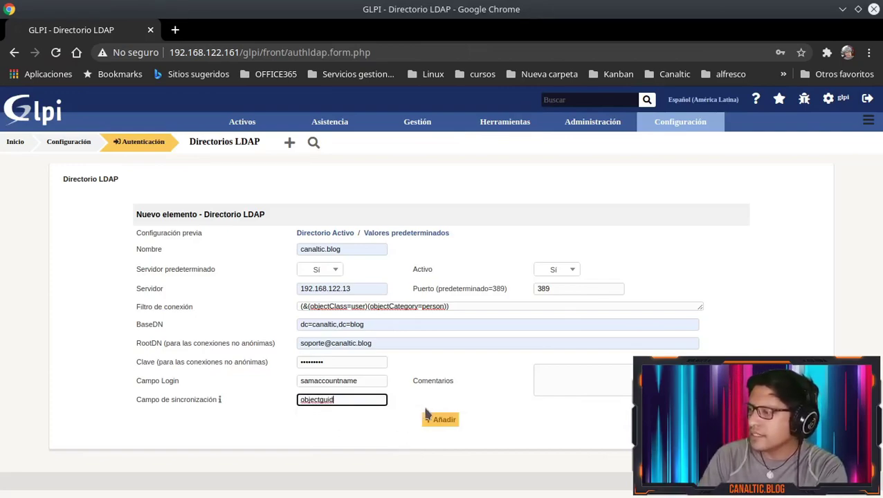
click(581, 386)
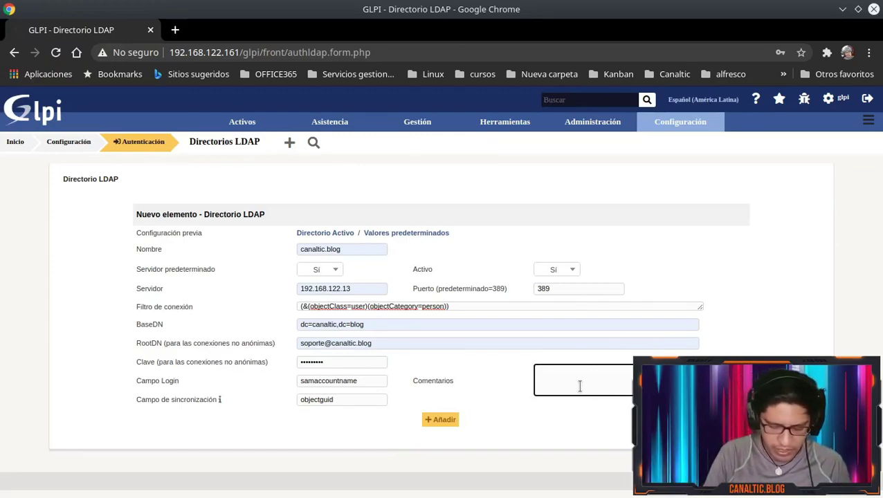
text(Conexion )
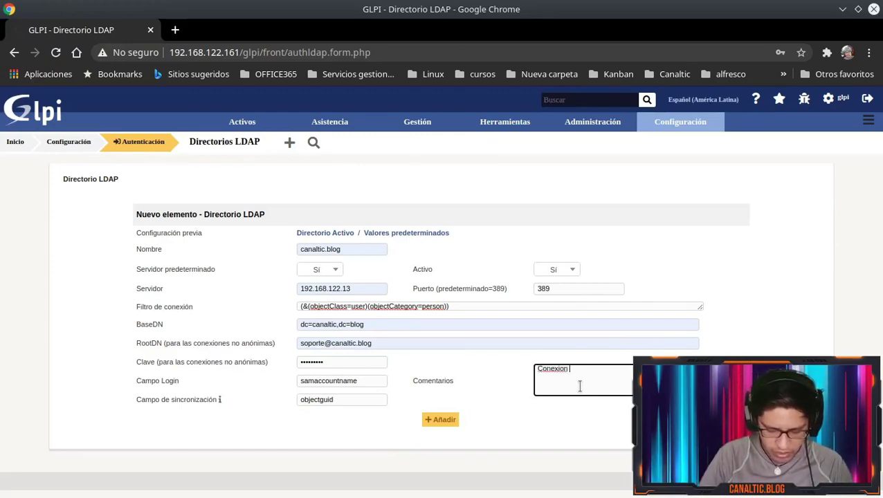
text(con el AD )
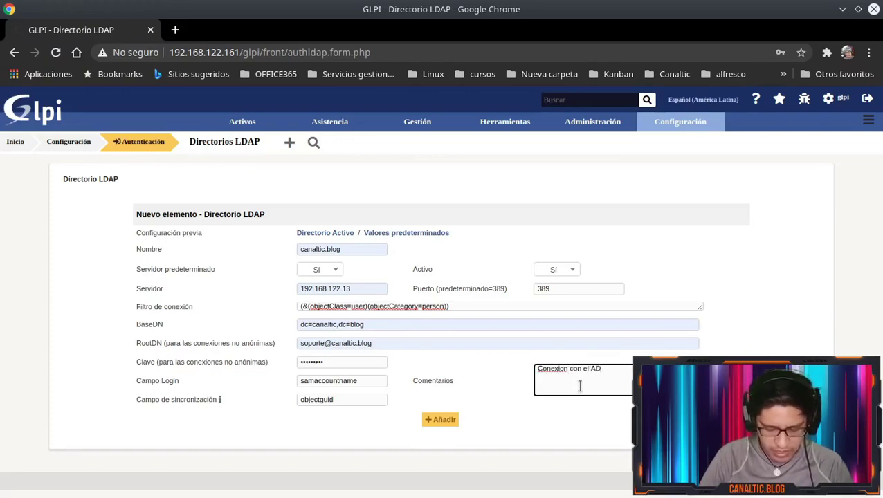
text(Canalti)
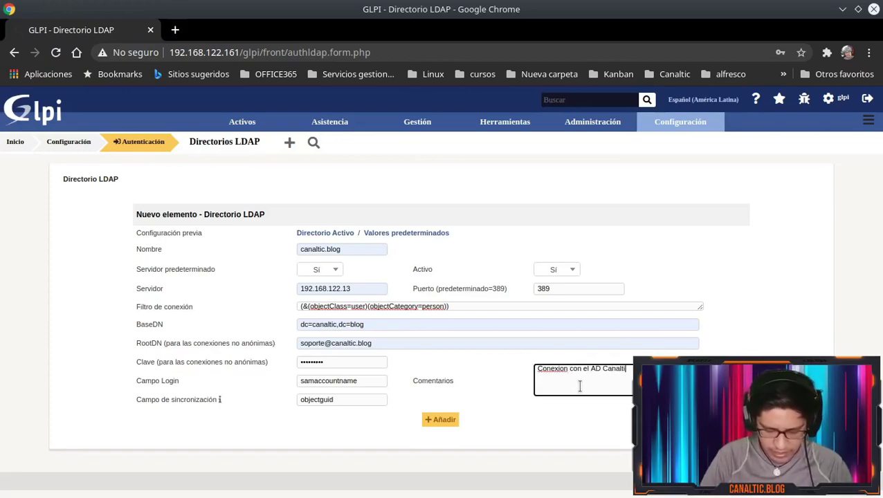
text(c.b)
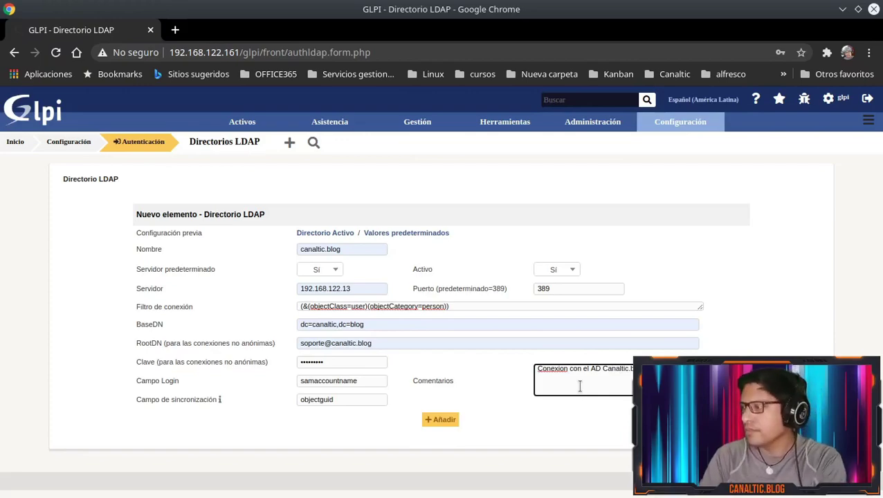
Save the canaltic.blog directory and reopen its record from the list
click(438, 420)
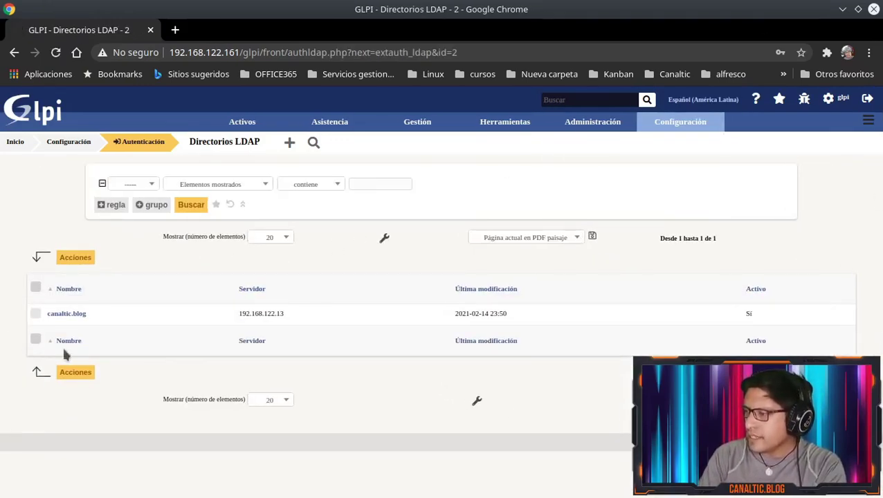
click(80, 314)
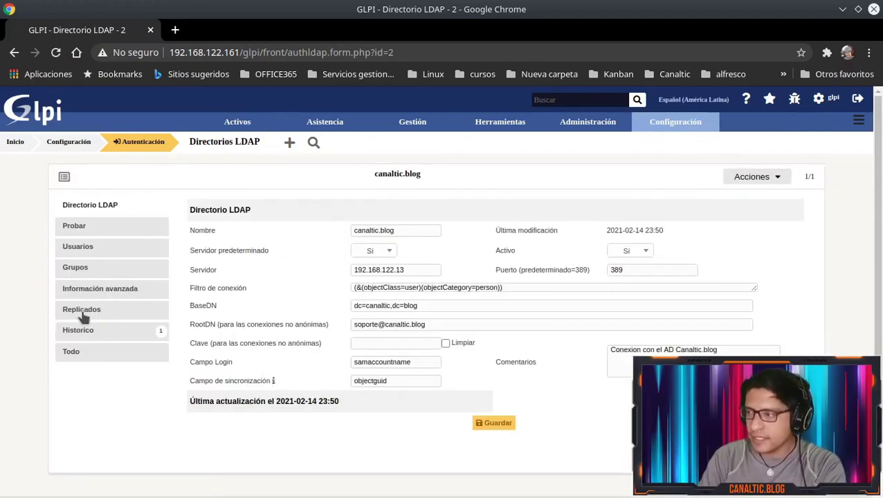
Run the connection test, getting 'Prueba exitosa: Servidor principal canaltic.blog'
click(75, 228)
click(498, 234)
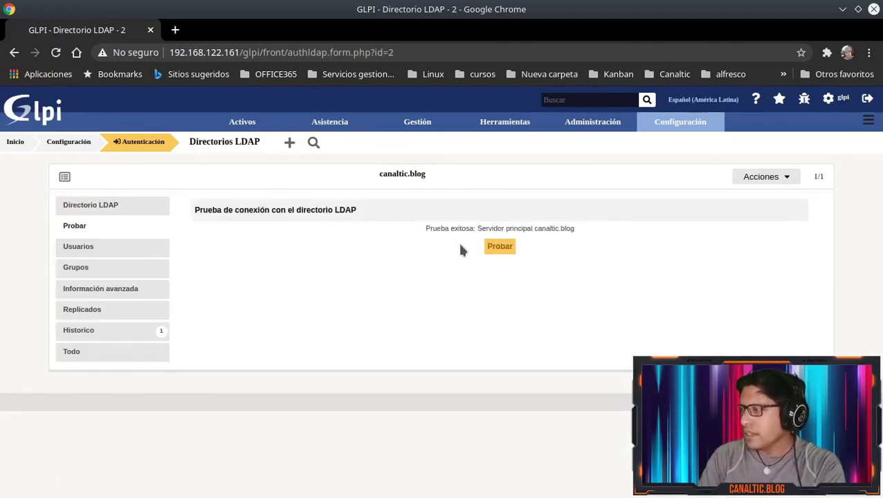
drag(424, 229, 582, 234)
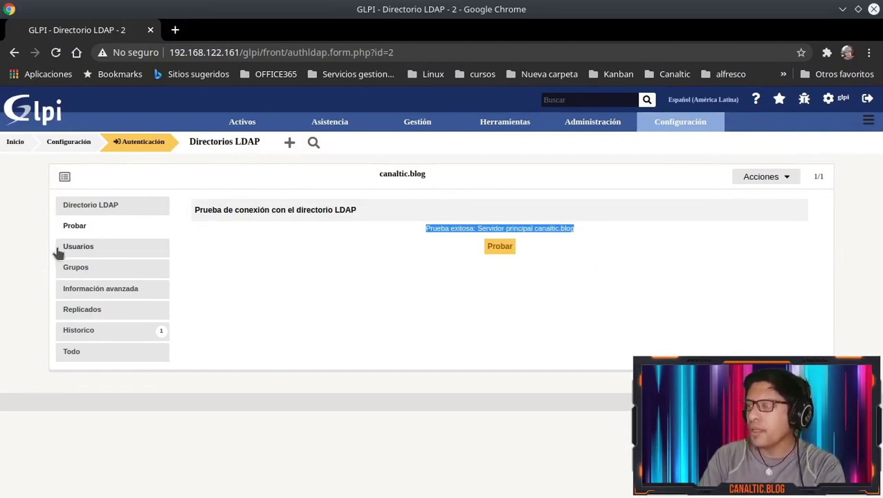
Review the Usuarios, Grupos, Información avanzada, Replicados, Todo and Historico tabs, then return to Directorio LDAP
click(85, 251)
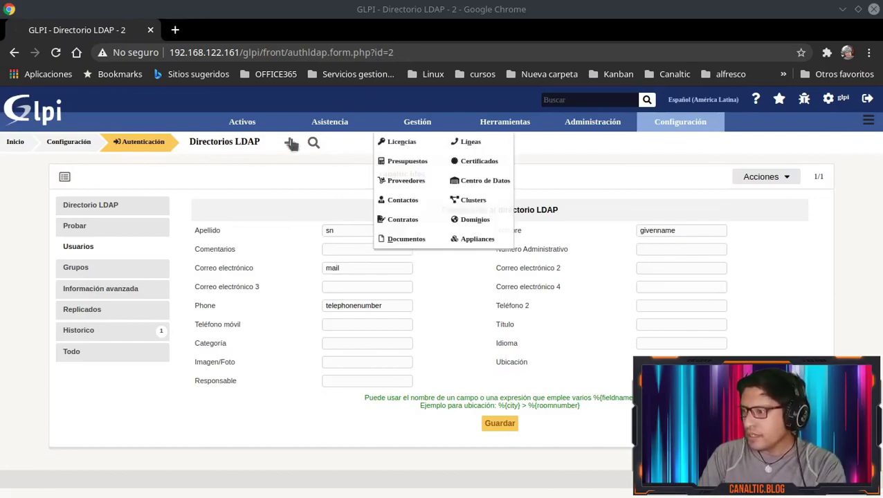
click(73, 269)
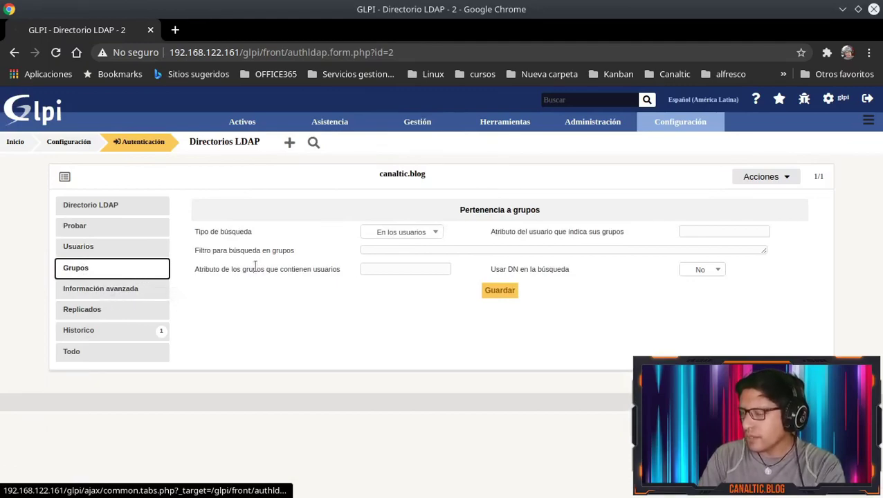
click(126, 296)
click(110, 313)
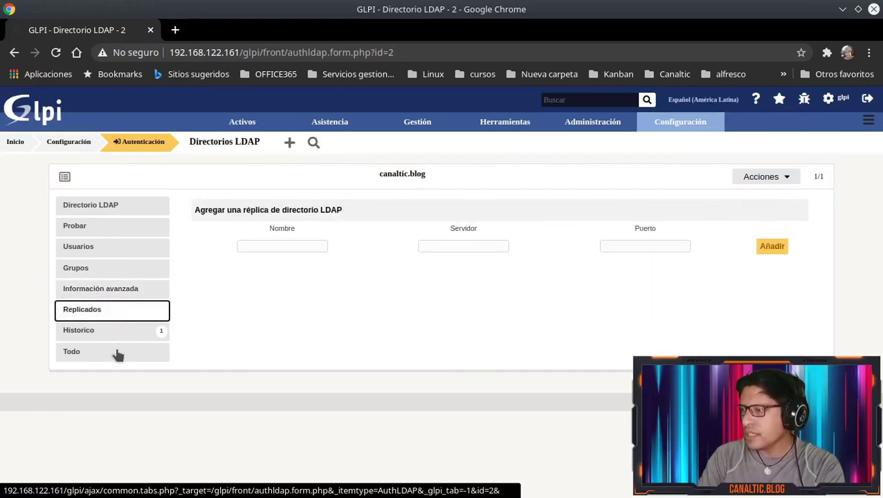
click(118, 352)
click(132, 332)
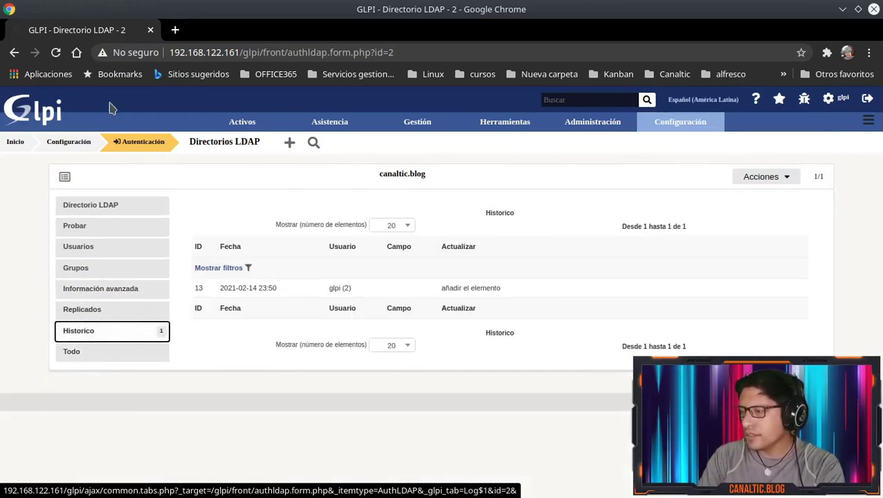
click(93, 202)
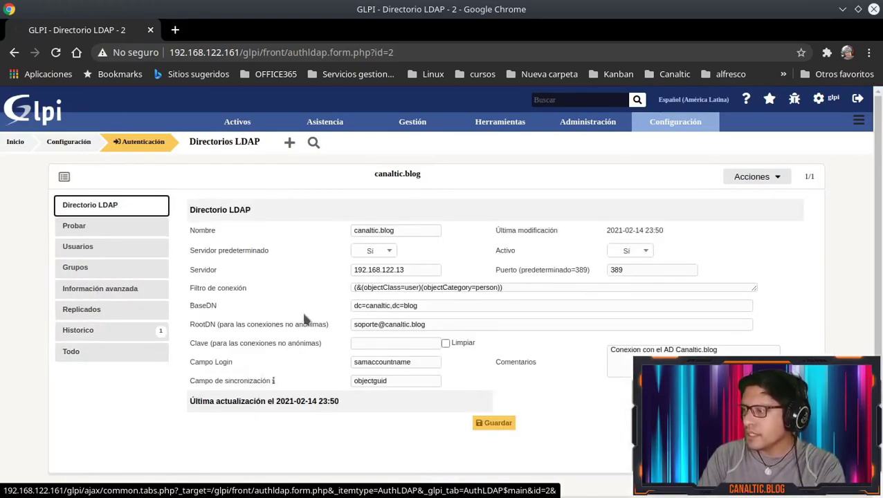
Save the canaltic.blog directory and rerun its connection test, which succeeds on the main server
click(493, 422)
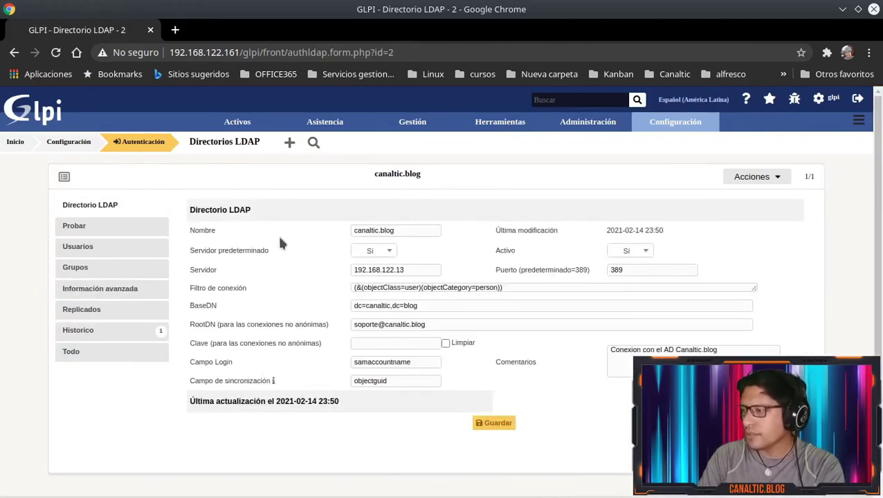
click(110, 228)
click(503, 235)
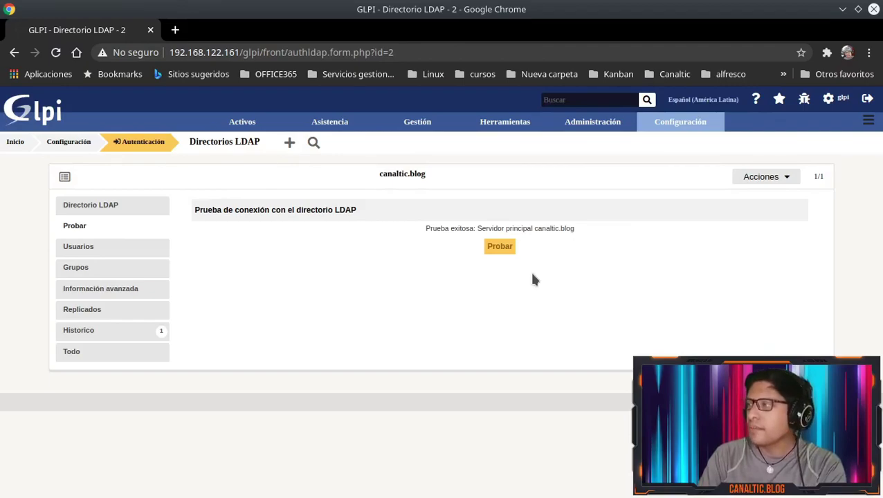
mouse_move(581, 131)
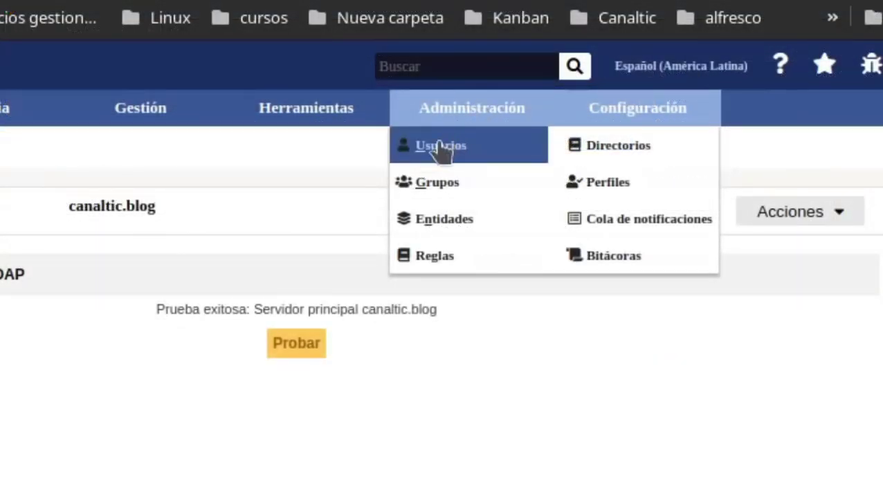
Open the Usuarios list and review its four local accounts: glpi, normal, post-only and tech
click(440, 147)
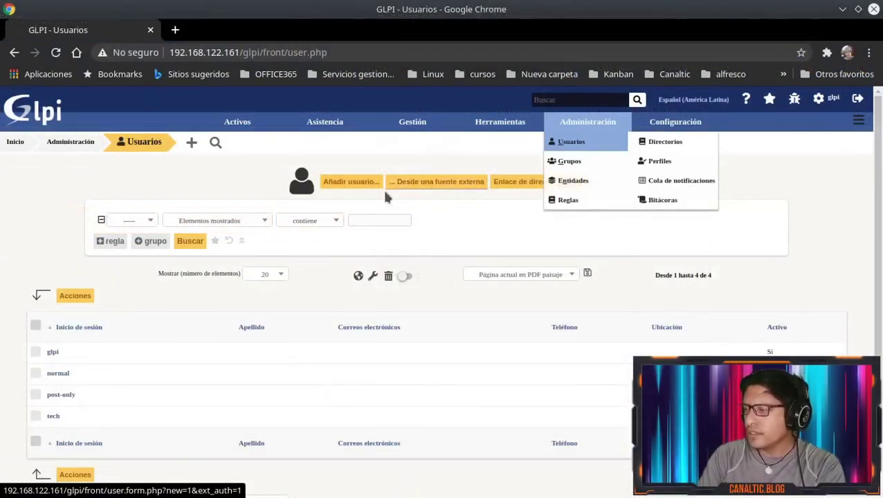
scroll(112, 294, down, 1)
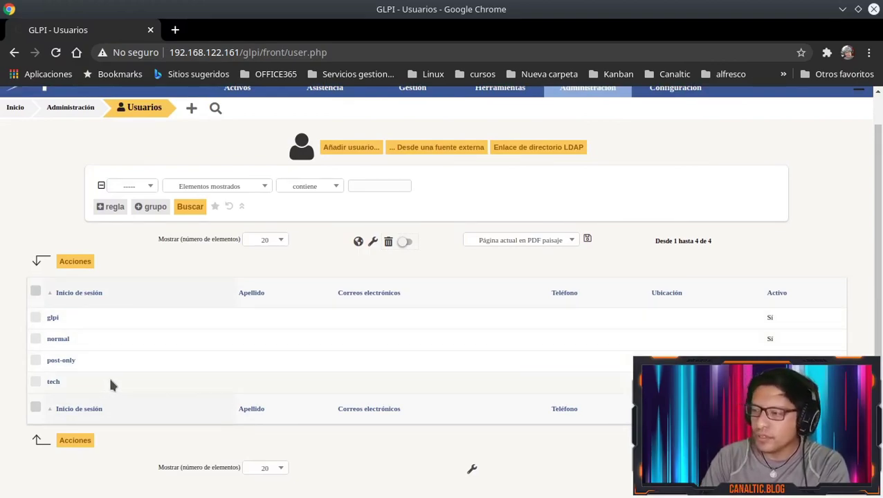
scroll(341, 276, up, 1)
scroll(342, 276, up, 1)
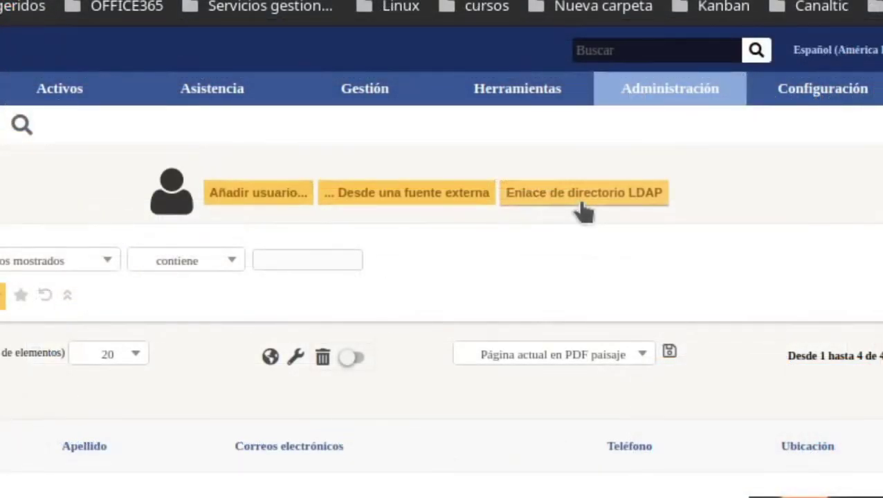
Start importing new users from the LDAP directory and search it for accounts
click(583, 209)
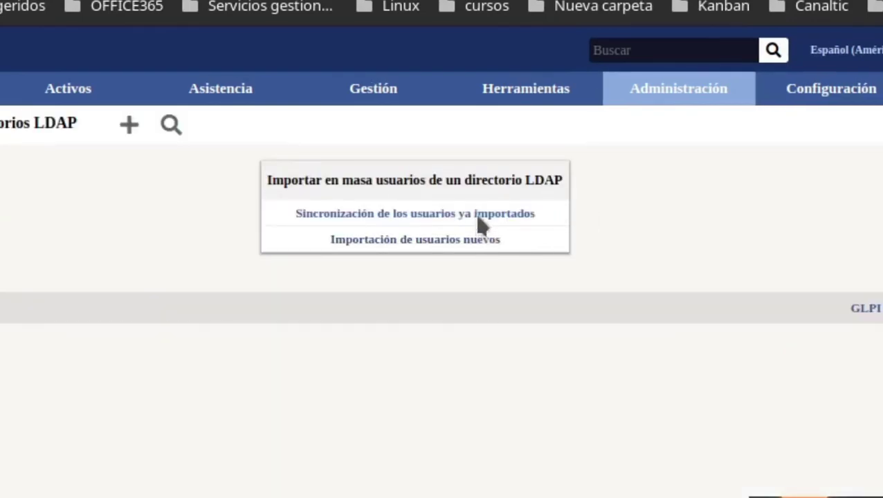
click(446, 239)
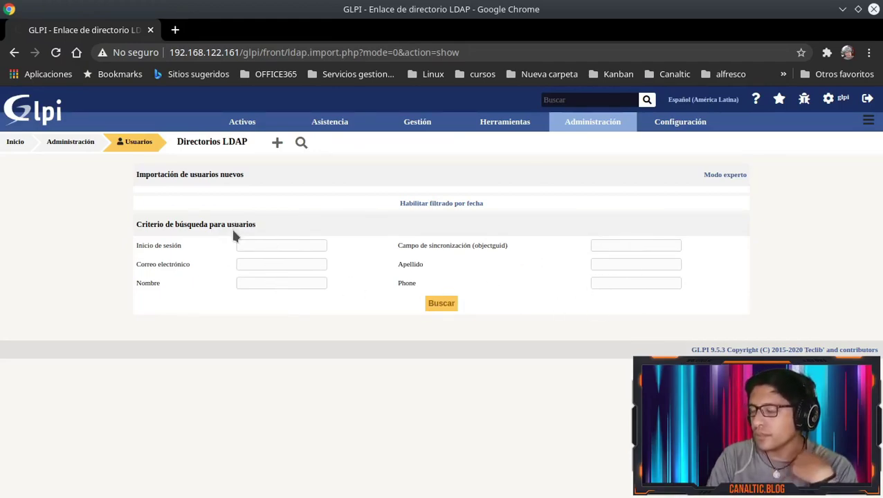
click(447, 305)
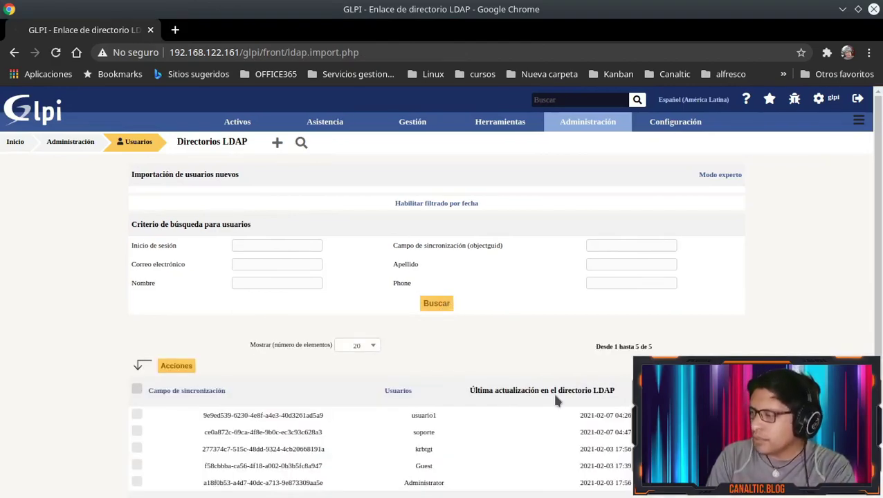
scroll(555, 399, down, 3)
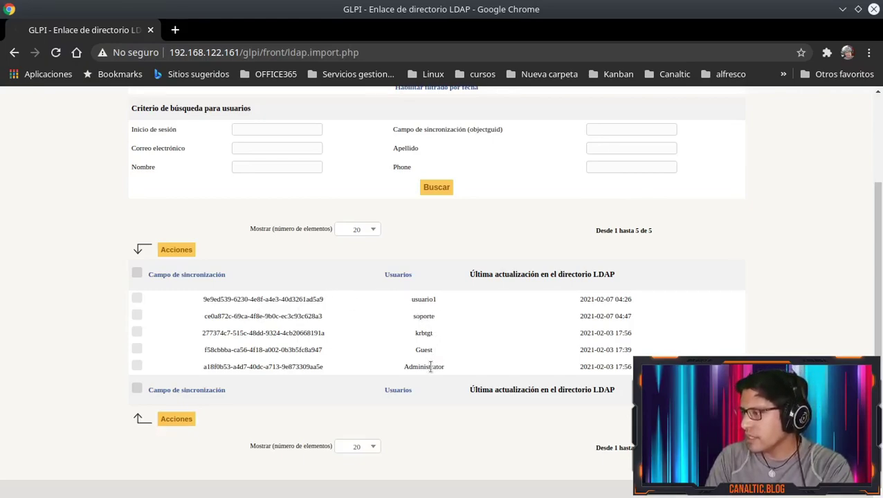
drag(430, 367, 454, 341)
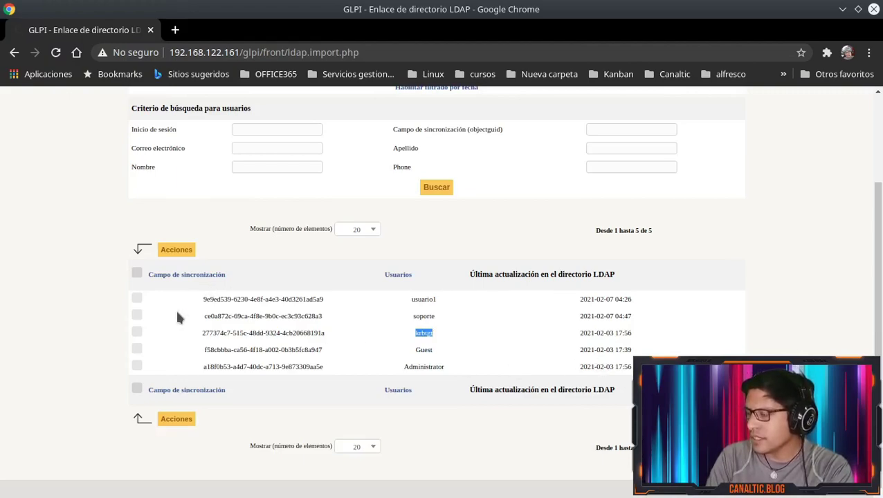
Tick usuario1 and soporte and import them with the Importar bulk action
click(138, 299)
click(137, 315)
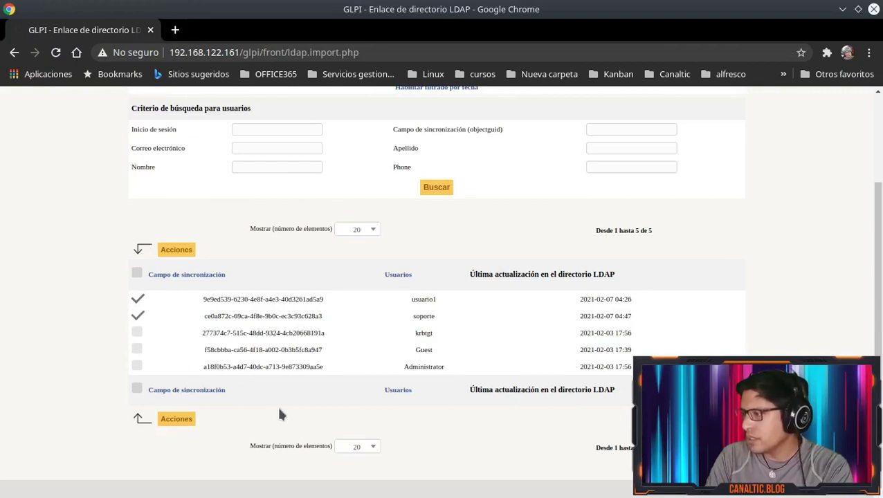
click(167, 419)
click(438, 200)
click(440, 224)
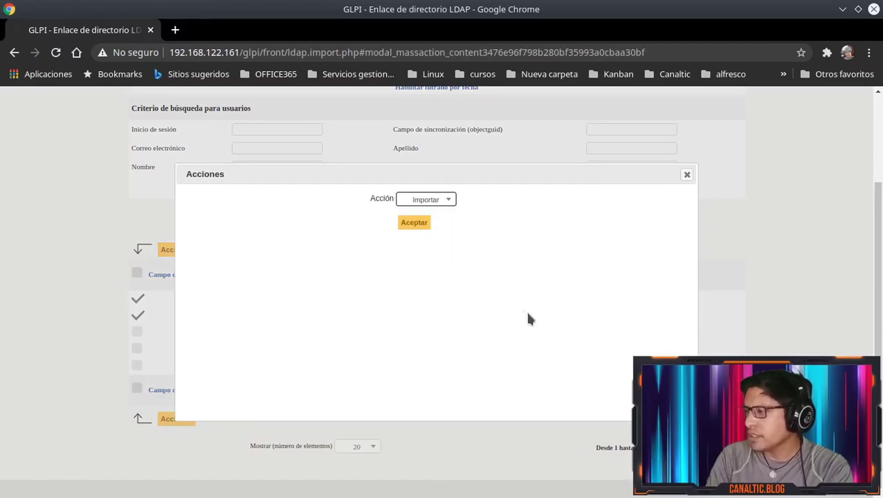
click(422, 222)
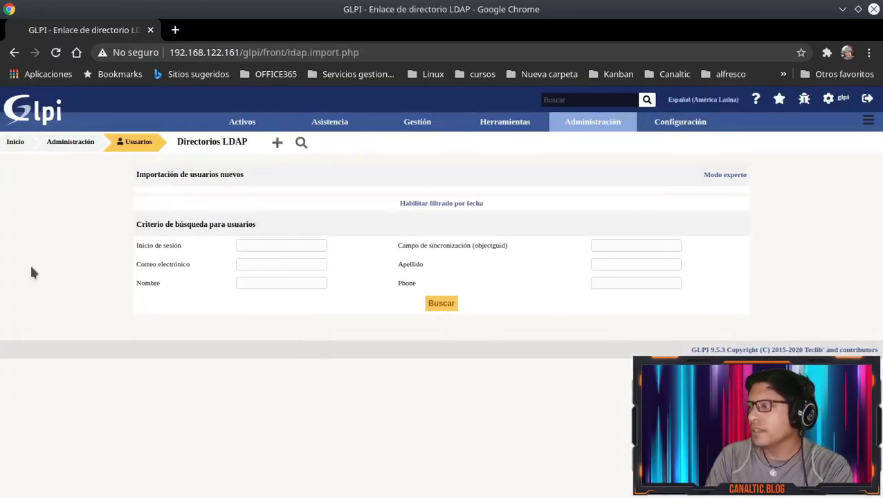
Return to the Usuarios list and open the imported soporte user's record
click(133, 142)
scroll(30, 316, down, 3)
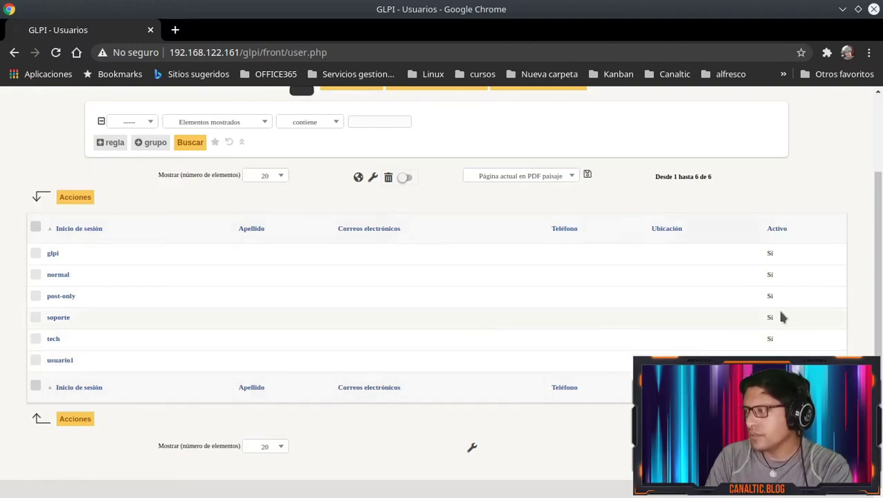
scroll(719, 228, up, 2)
scroll(276, 280, down, 1)
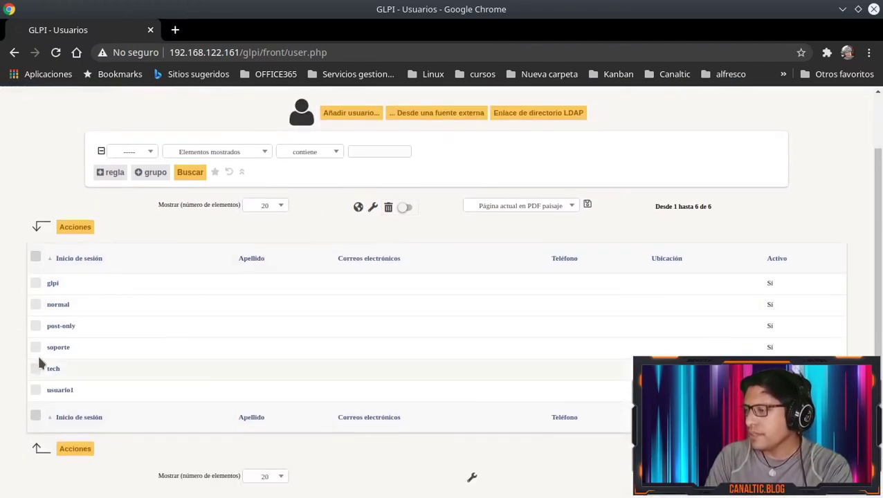
click(63, 350)
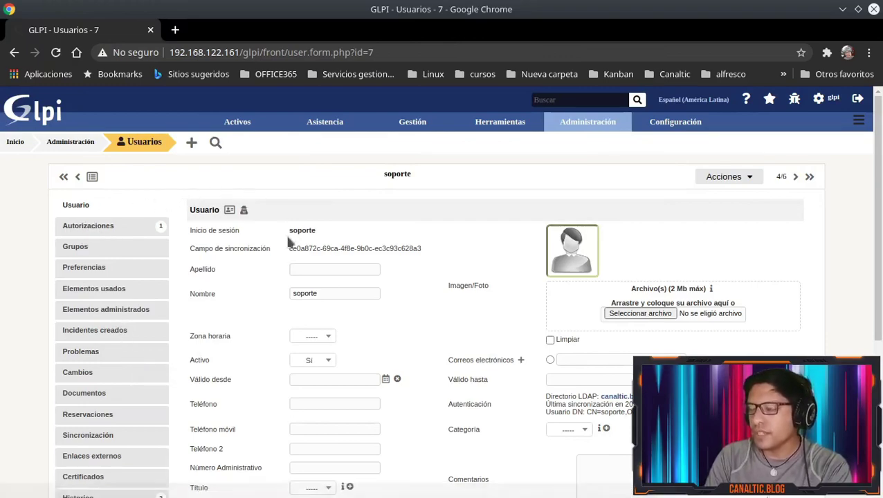
Add a recursive Super-Admin authorization on Entidad Raíz to soporte
click(136, 143)
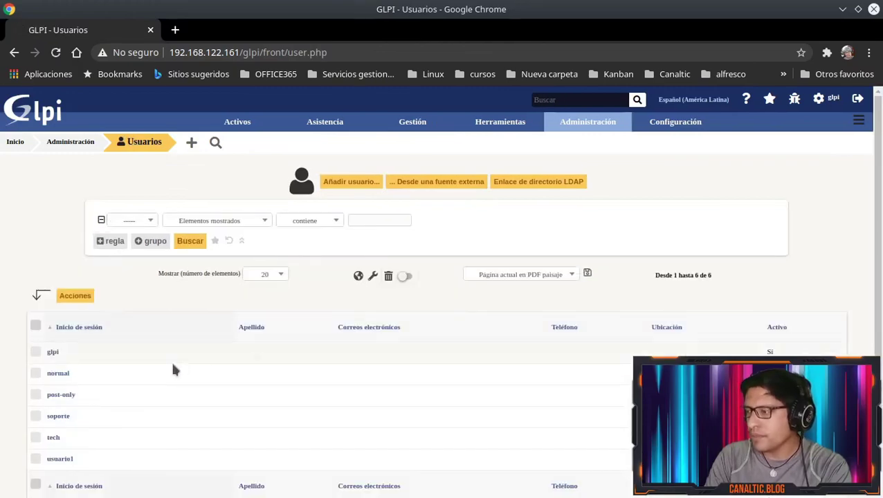
click(63, 416)
click(123, 227)
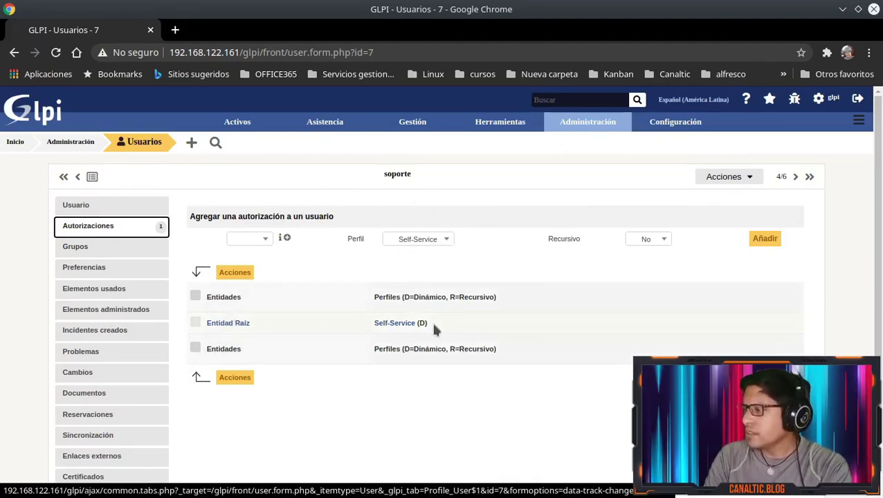
click(252, 243)
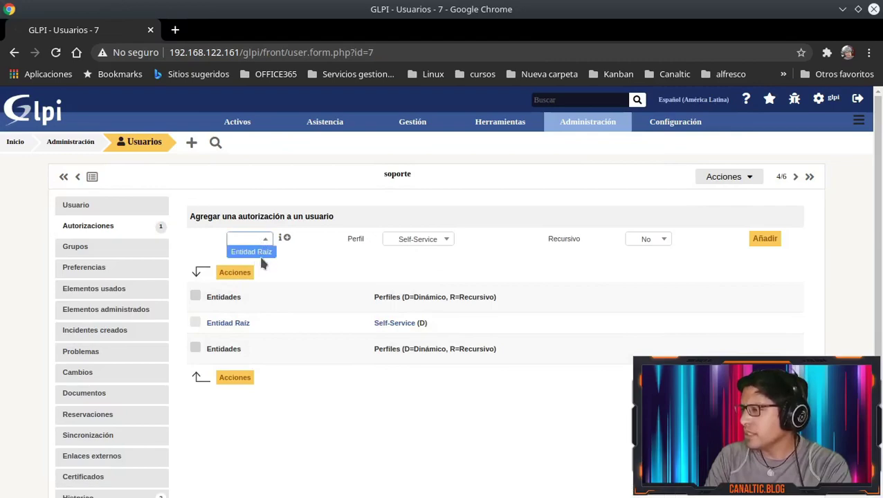
click(259, 253)
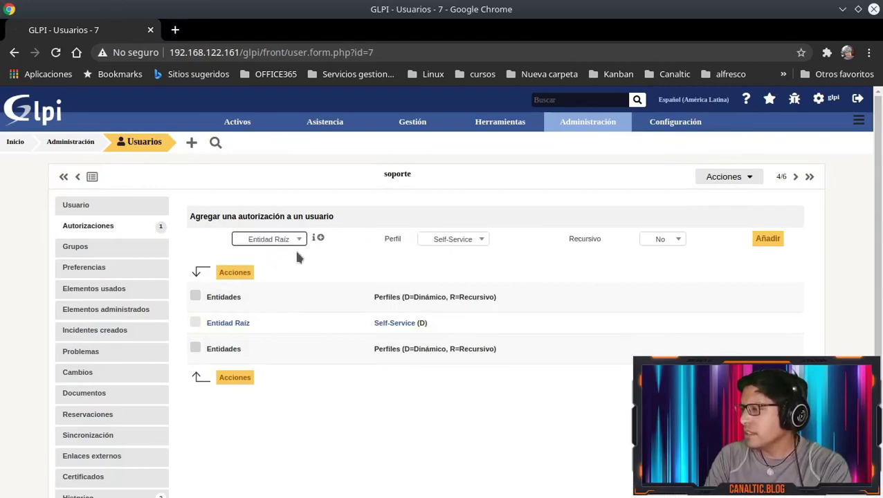
click(462, 243)
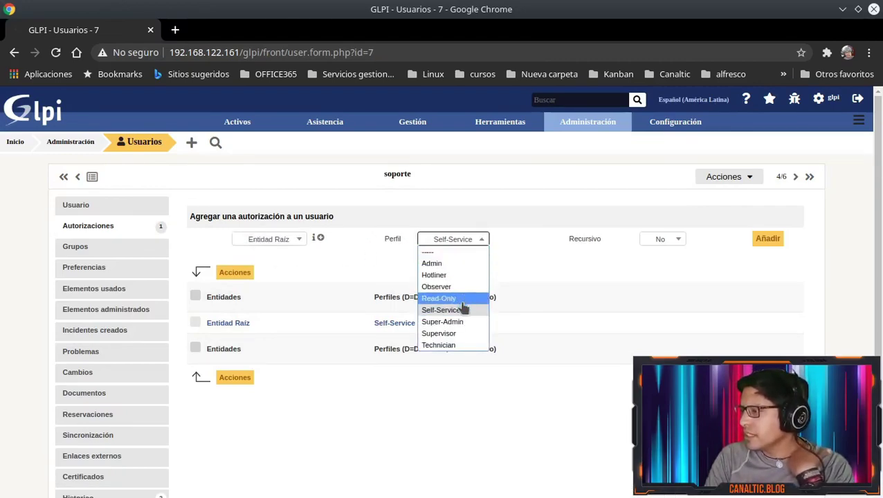
click(453, 321)
click(662, 239)
click(651, 261)
click(761, 239)
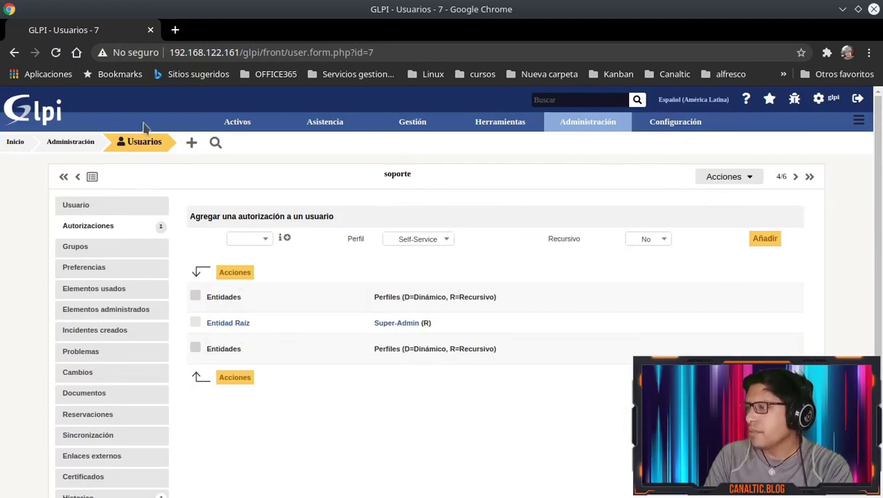
Go back to the Usuarios list and open usuario1's record
scroll(408, 332, down, 1)
scroll(332, 277, up, 2)
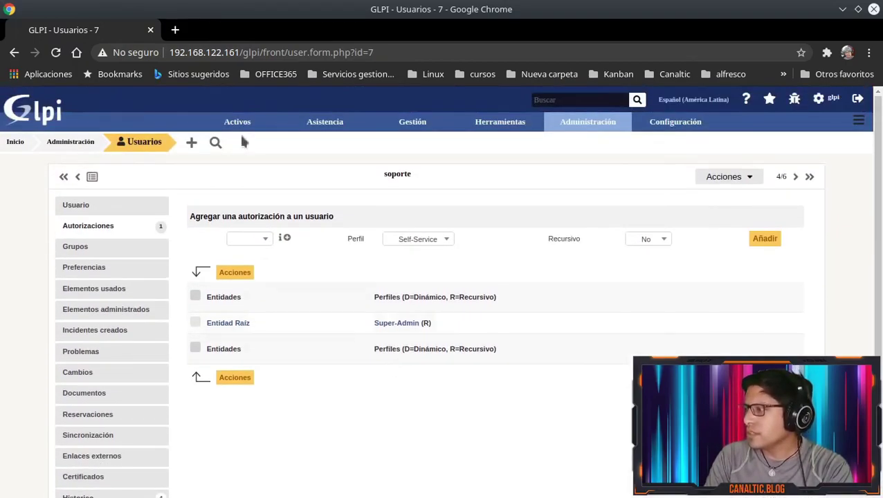
click(142, 142)
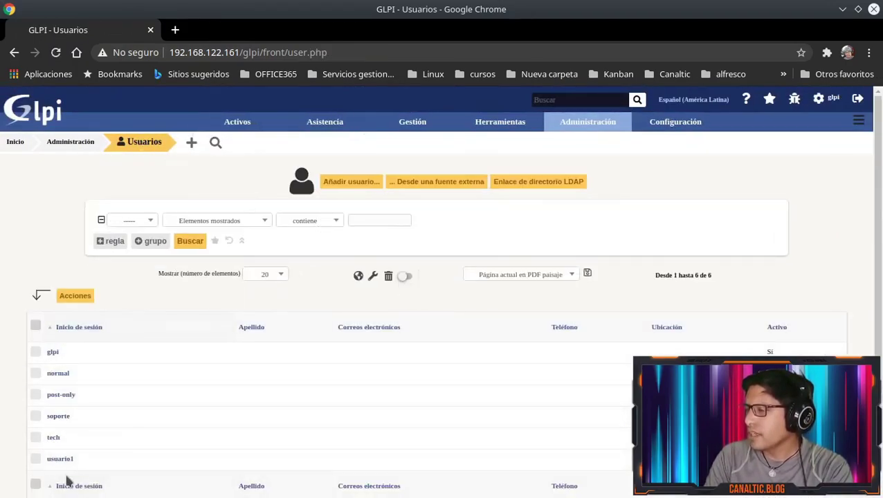
click(60, 459)
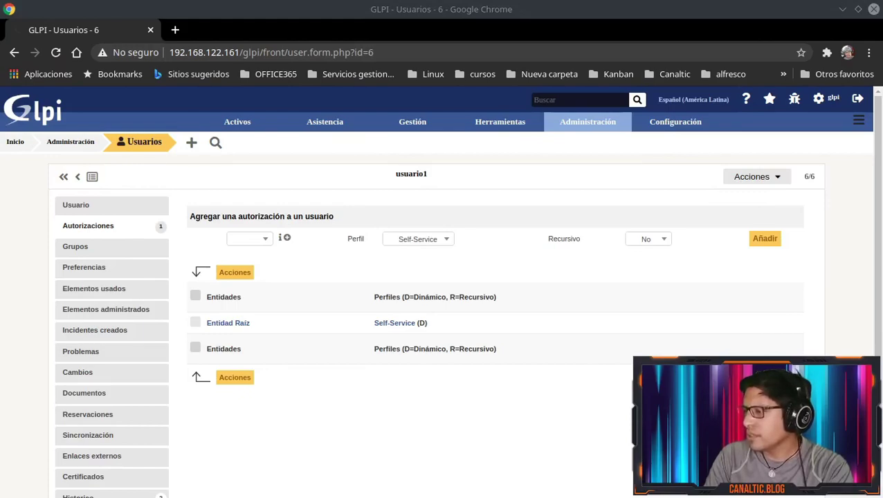
Permanently delete usuario1's existing Entidad Raíz authorization via bulk actions
click(196, 325)
click(235, 379)
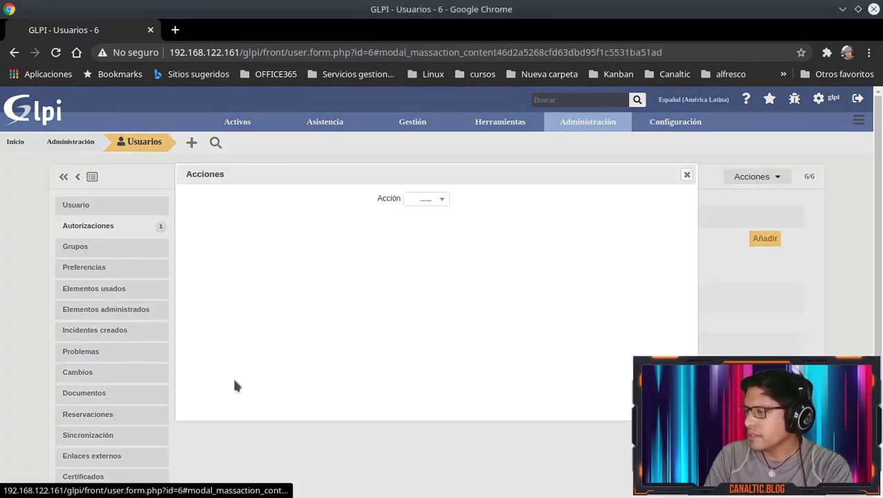
click(440, 199)
click(438, 239)
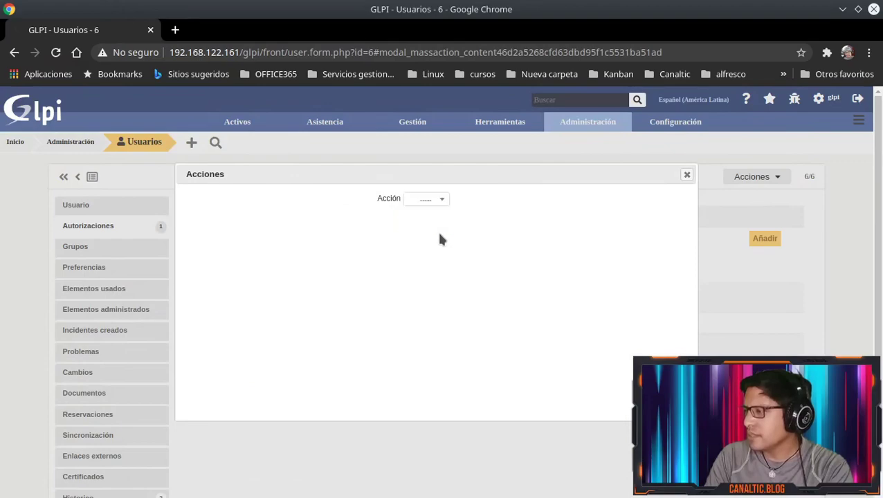
double_click(444, 199)
click(432, 202)
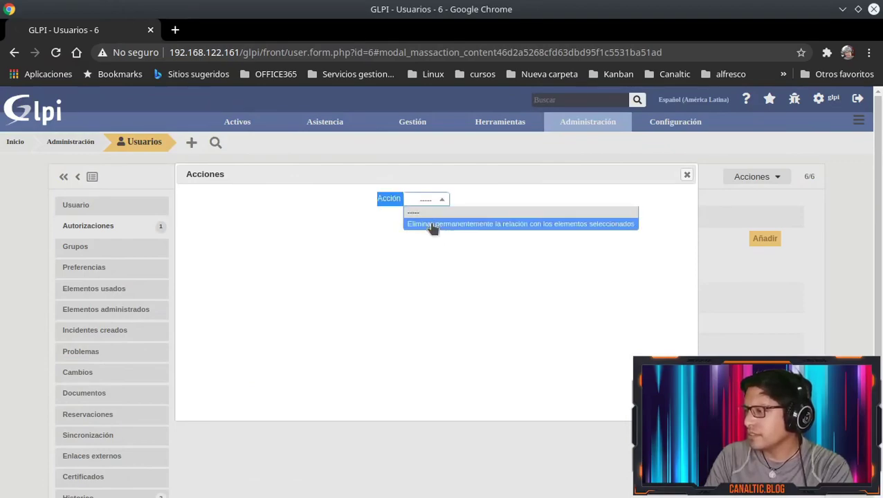
click(431, 225)
click(421, 223)
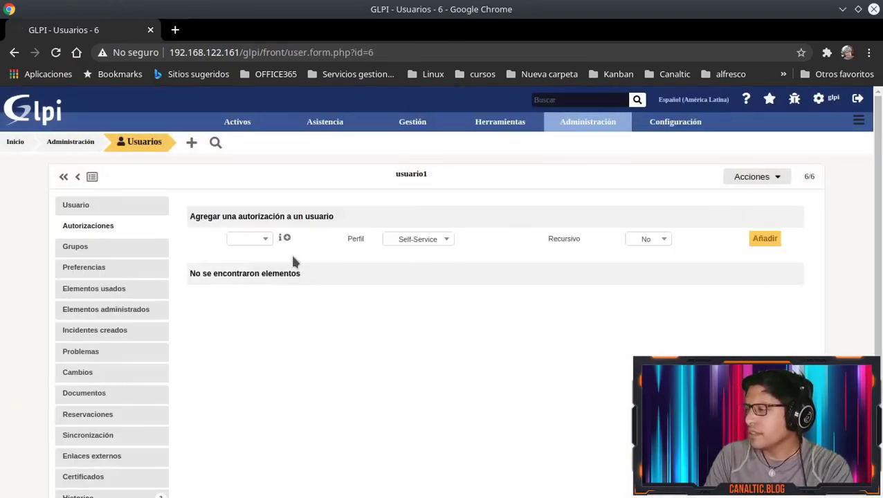
Add a recursive Self-Service authorization on Entidad Raíz to usuario1
click(261, 240)
click(258, 253)
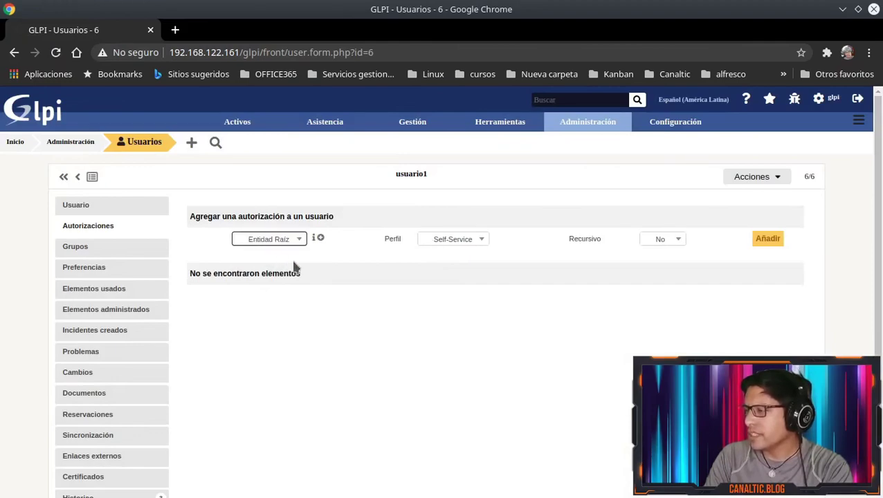
click(483, 238)
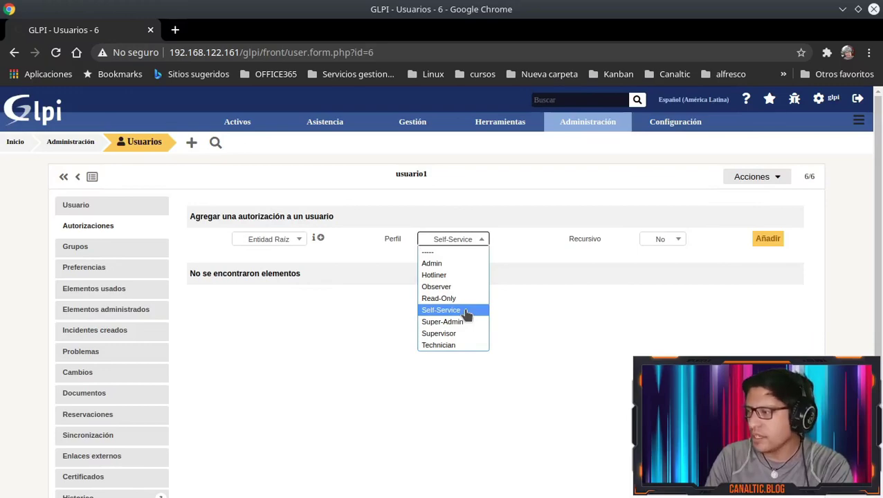
click(467, 313)
click(678, 243)
click(678, 264)
click(774, 242)
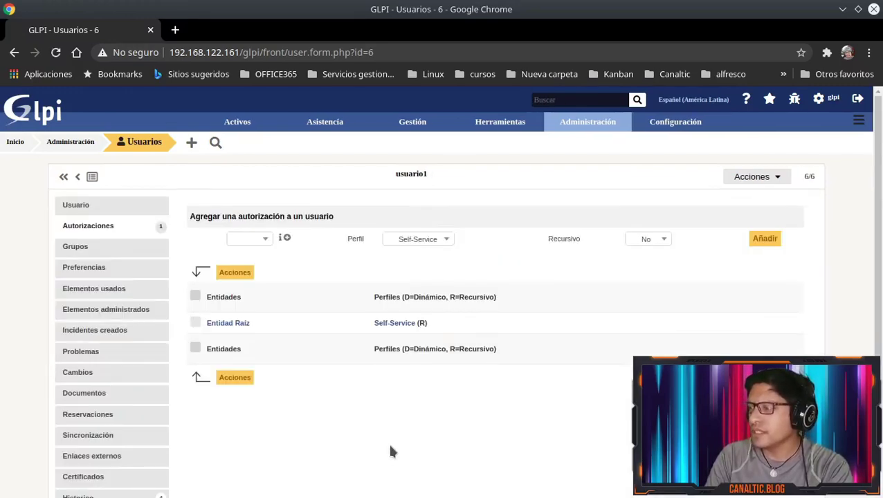
Review the Perfil dropdown options and close it, leaving Self-Service selected
click(422, 243)
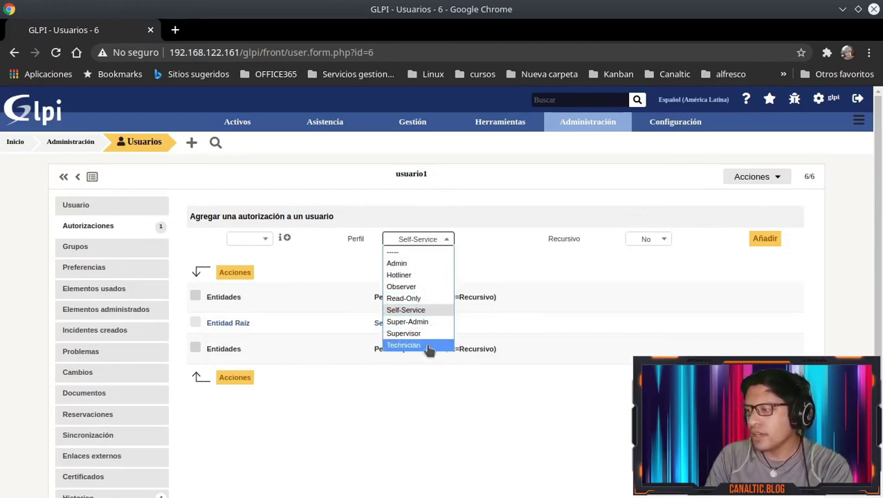
click(382, 415)
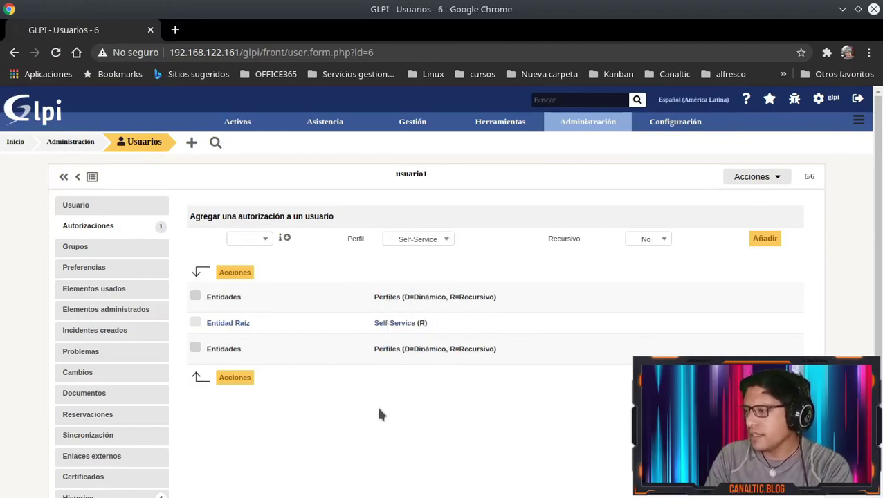
click(428, 239)
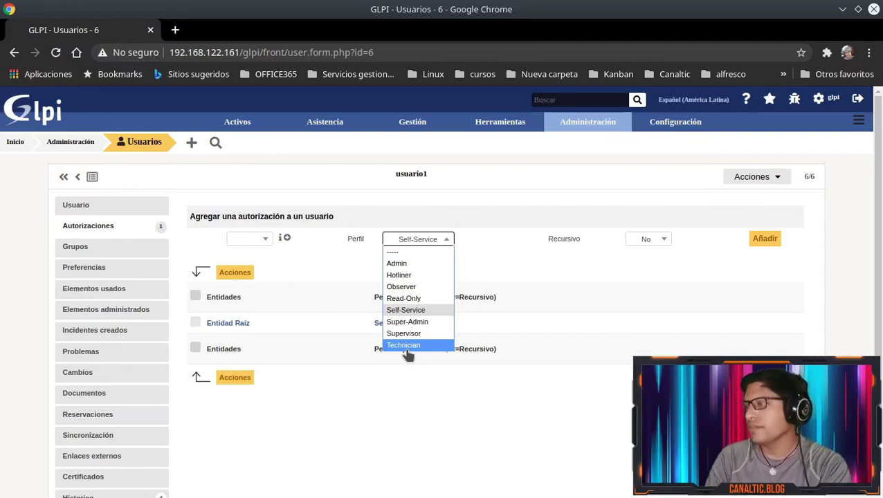
click(297, 458)
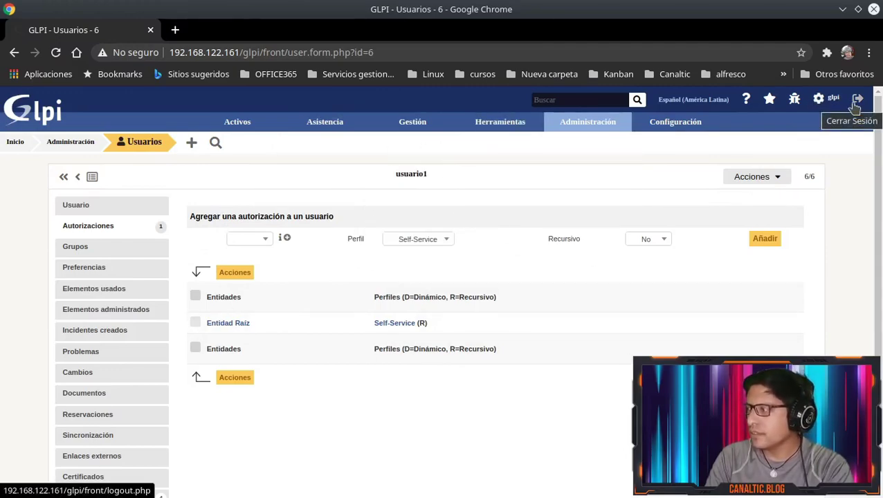
Log out and begin a login as glpi with the internal database source
click(856, 103)
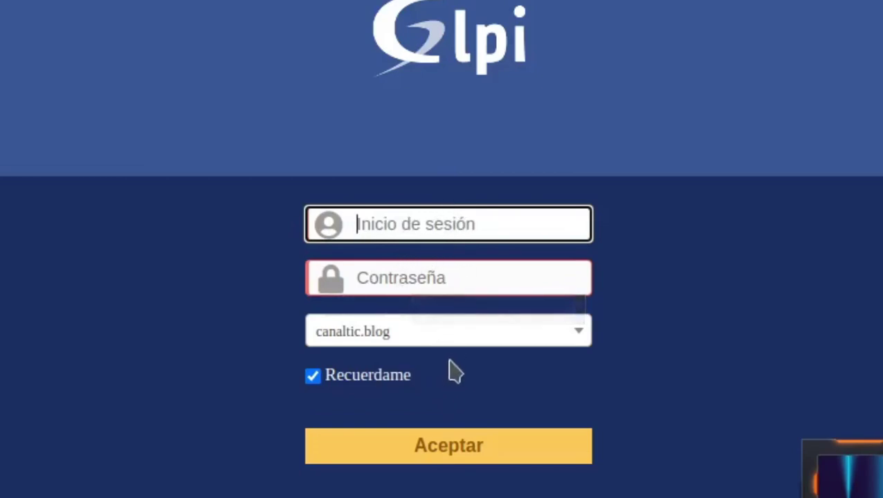
click(473, 333)
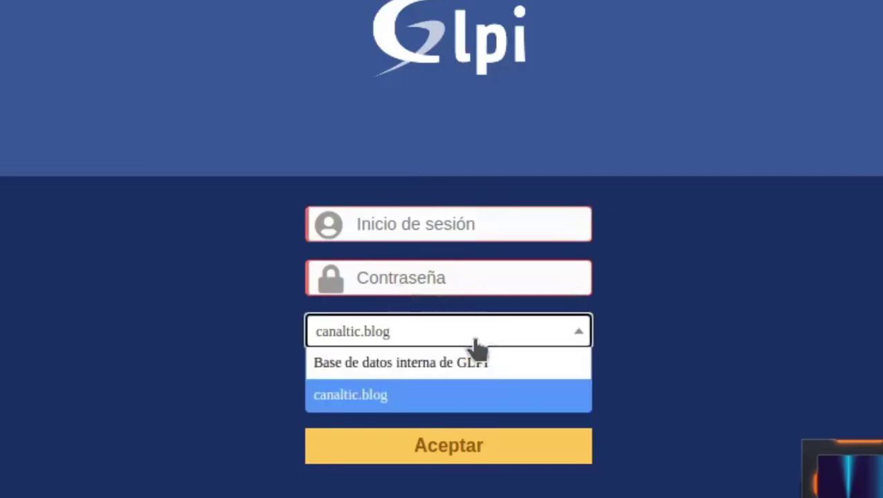
click(400, 368)
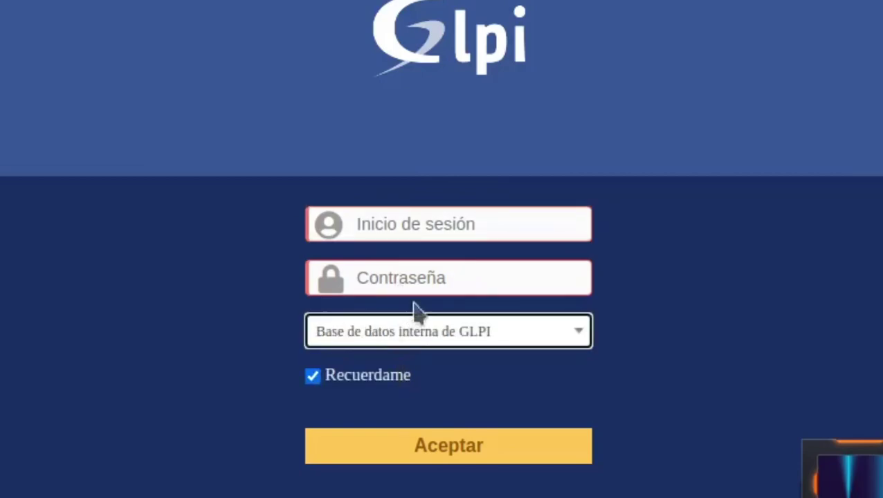
click(383, 227)
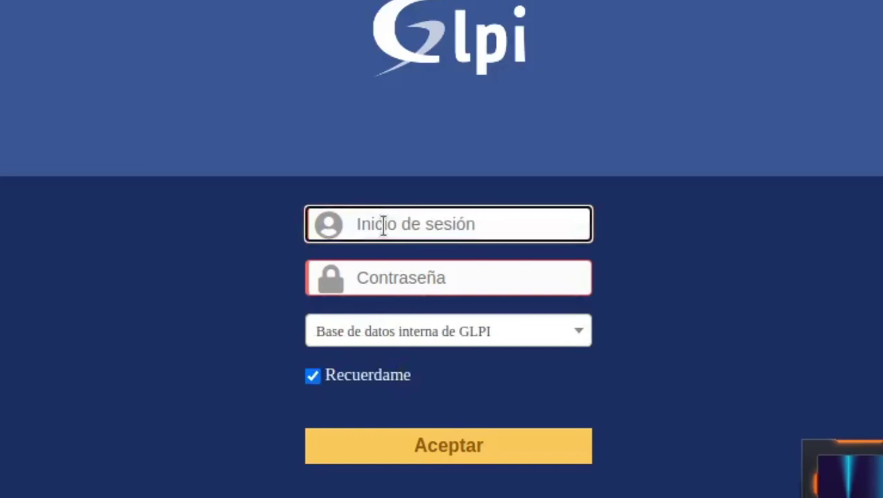
text(glpi)
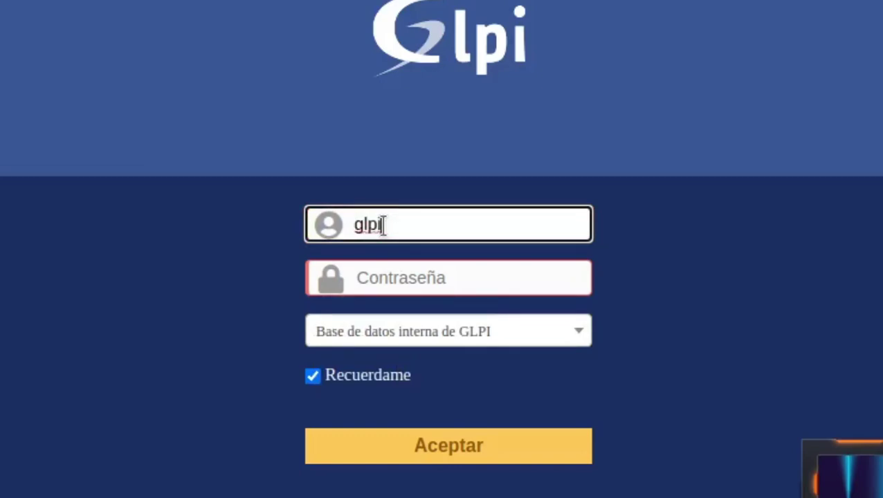
Log in as soporte through the canaltic.blog source, entering the account password
click(405, 340)
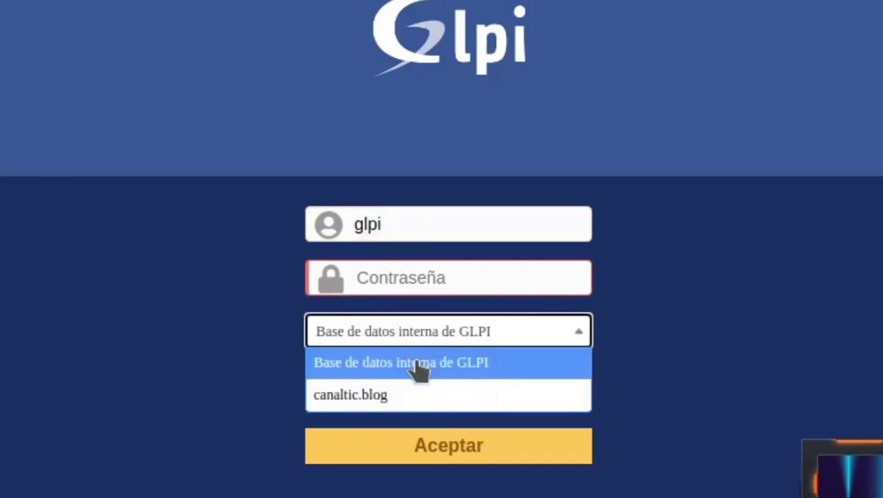
click(420, 396)
double_click(392, 225)
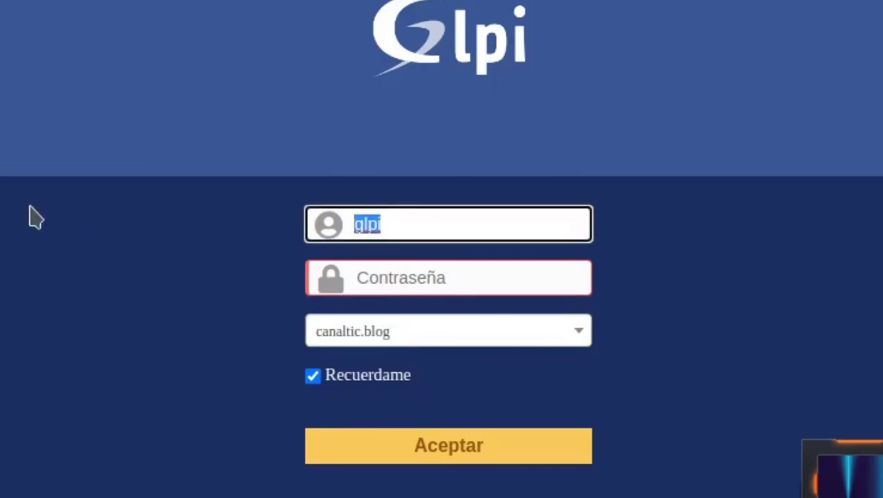
text(soporte)
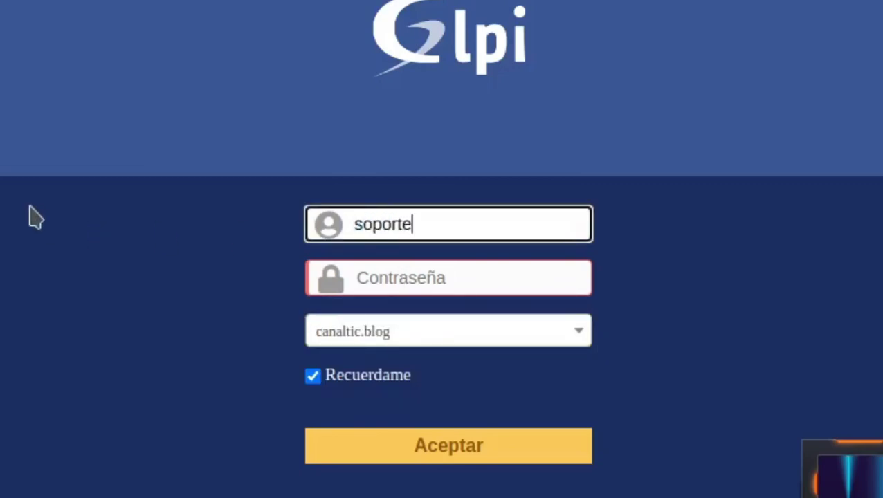
key(Tab)
text(•••)
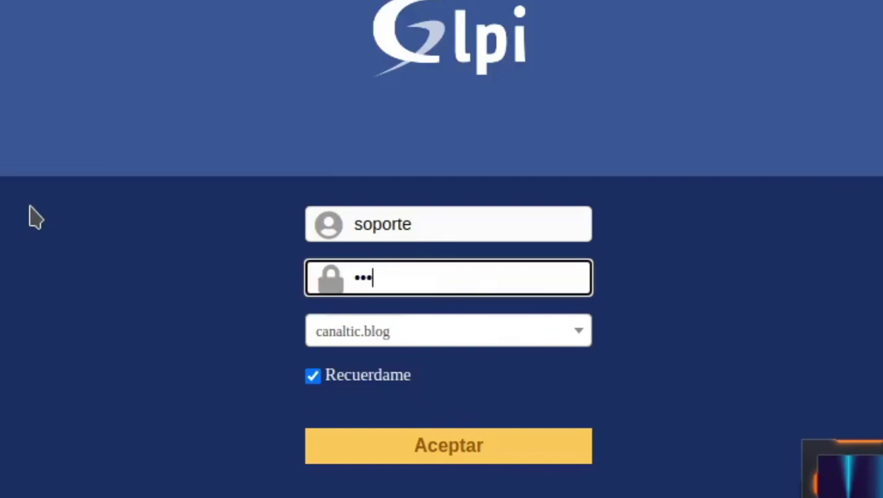
text(•••••••)
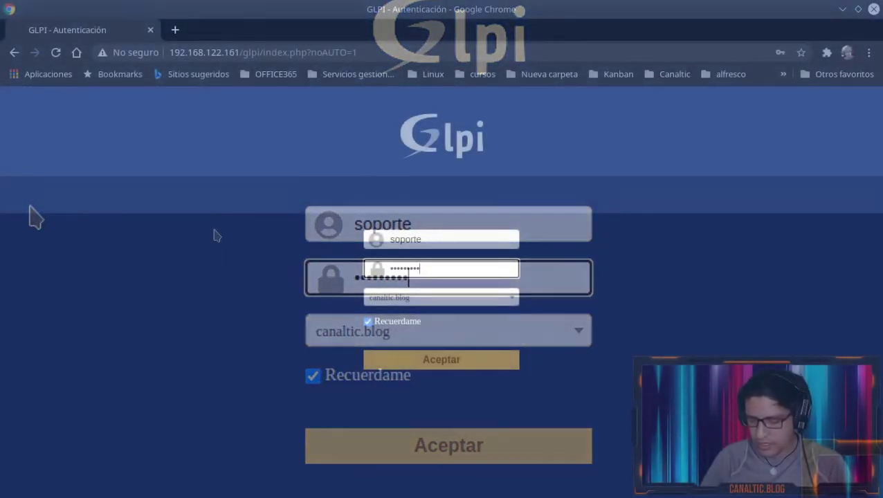
key(BackSpace)
key(BackSpace)
key(BackSpace)
key(BackSpace)
key(BackSpace)
key(BackSpace)
key(BackSpace)
key(BackSpace)
key(BackSpace)
key(BackSpace)
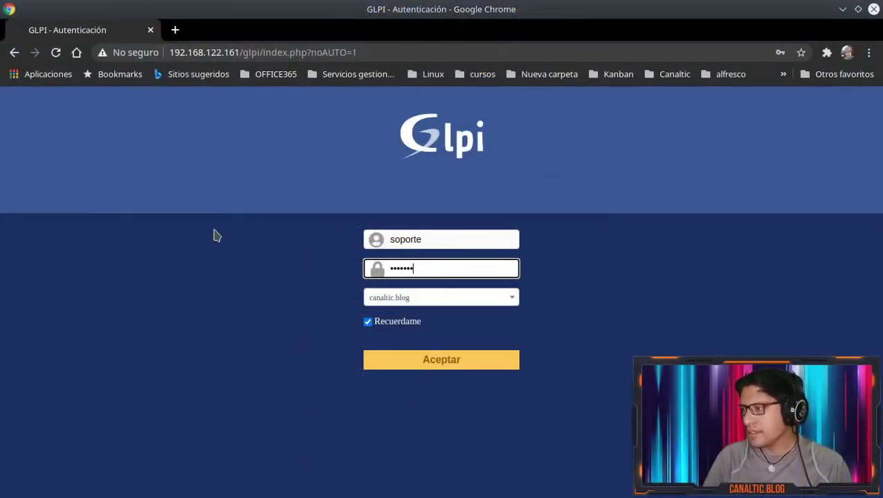
text(•••)
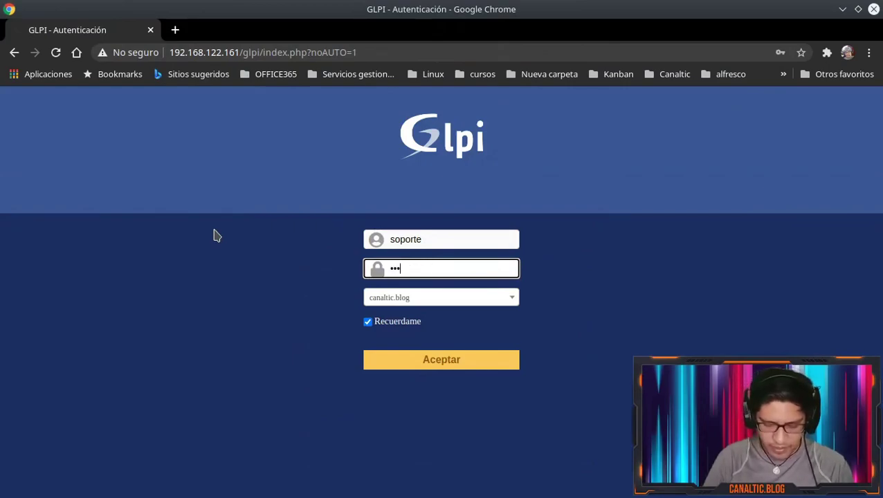
text(••••••)
key(Return)
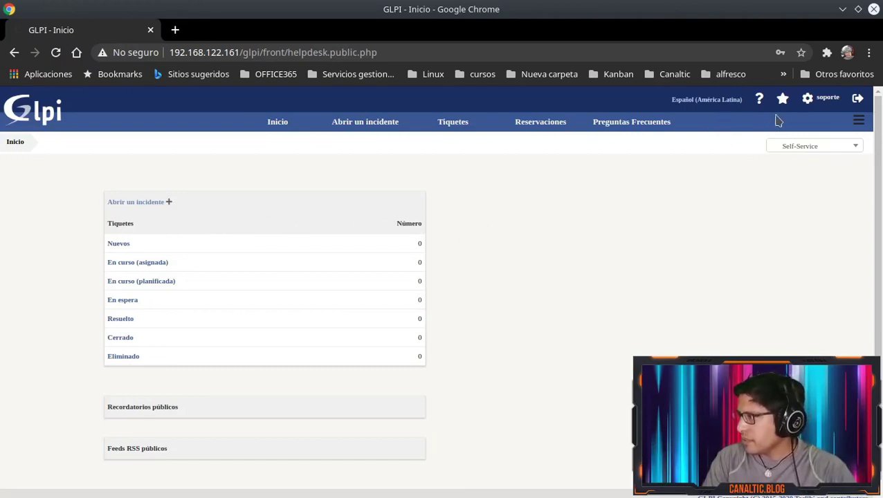
Switch soporte's active profile to Super-Admin
click(810, 148)
click(812, 169)
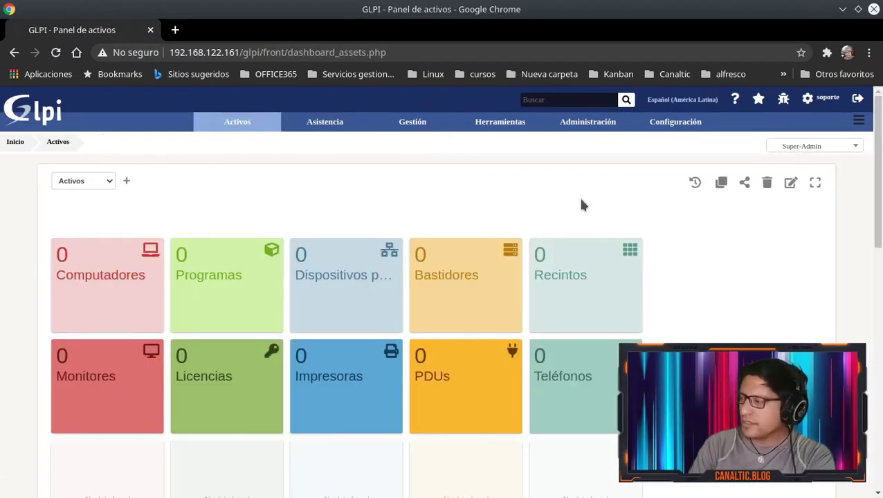
Log out, sign in as usuario1 with its password, and check Abrir un incidente and Inicio
click(858, 101)
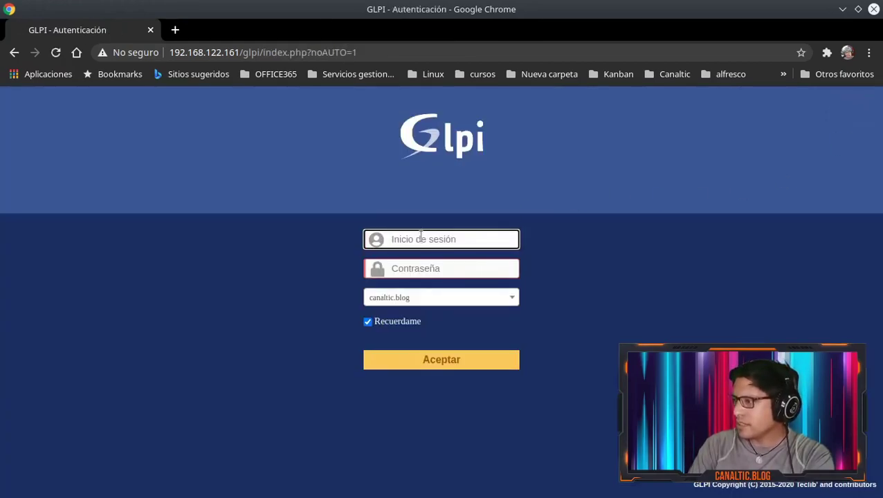
text(rio1)
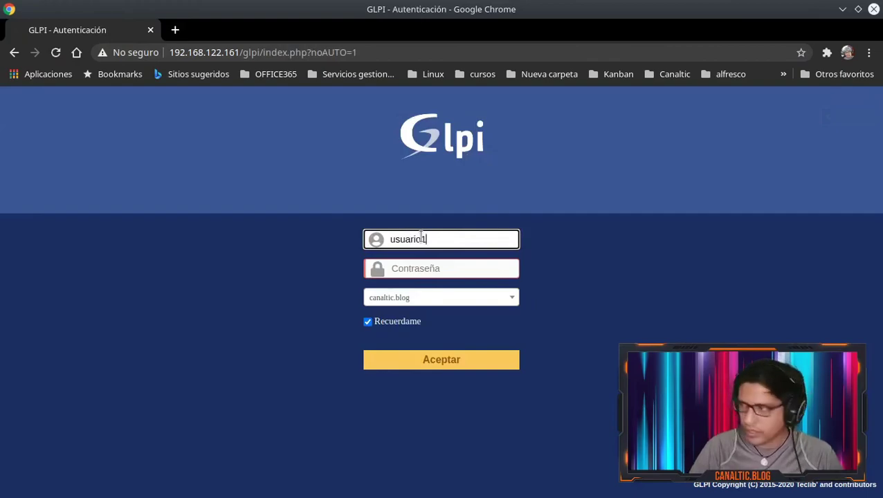
key(Tab)
text(usuario1)
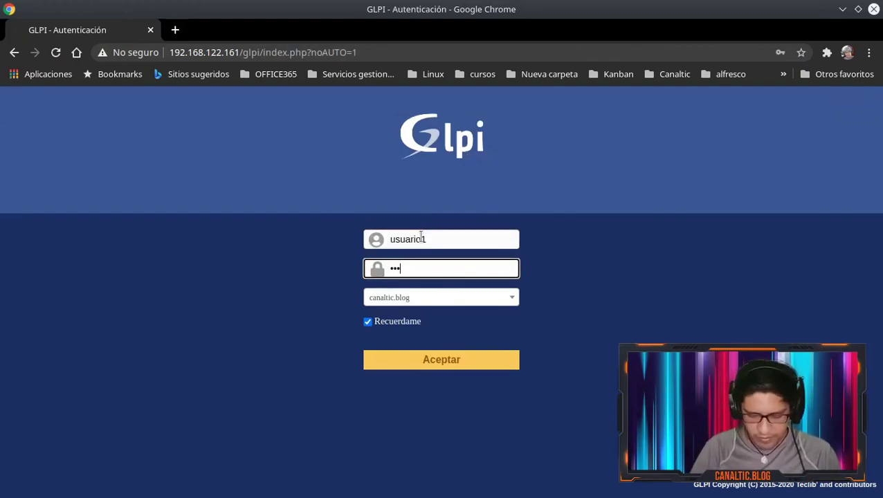
key(Return)
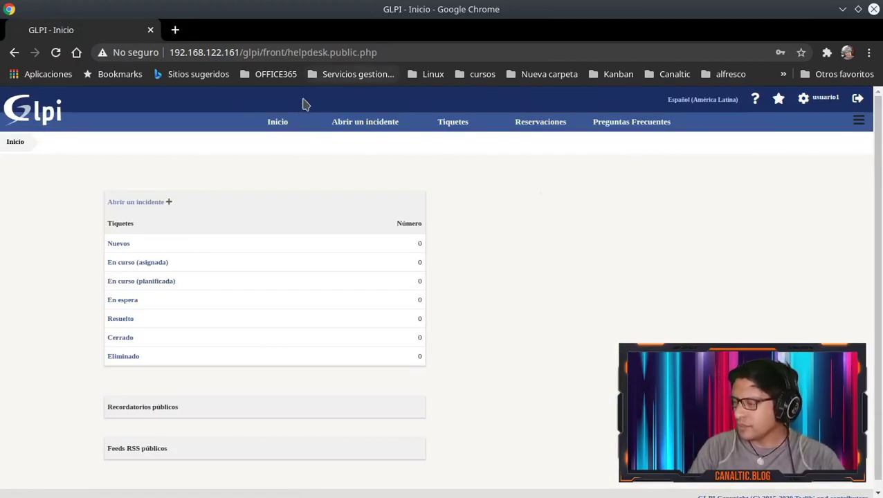
click(358, 125)
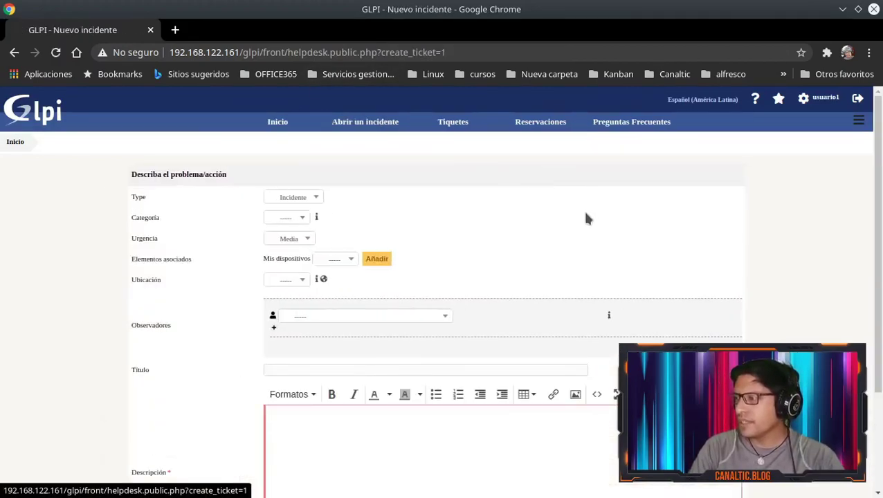
click(276, 123)
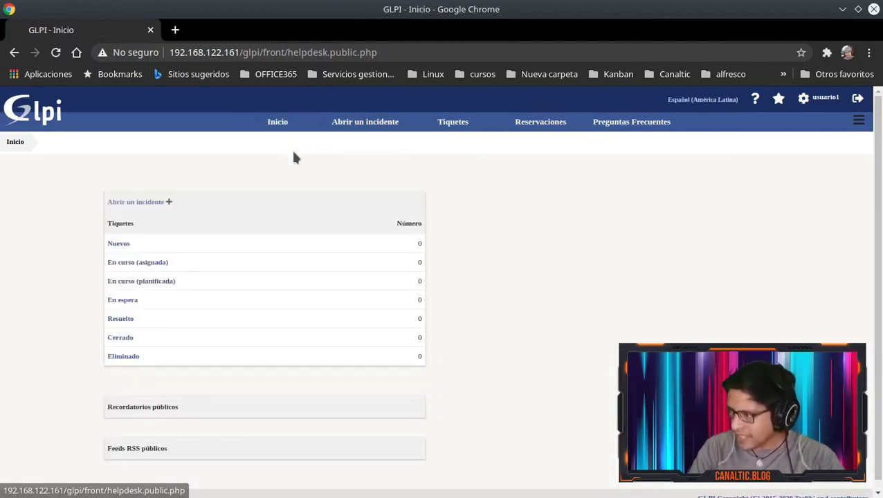